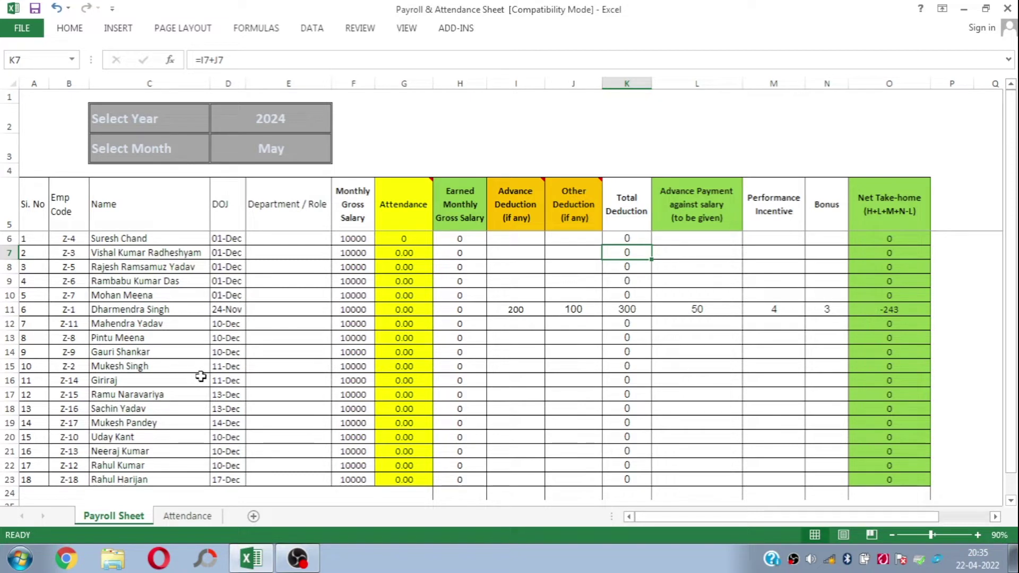
- Review the Name header and its link on the Attendance sheet, then return to the Payroll Sheet
{"action": "left_click", "coordinate": [134, 216]}
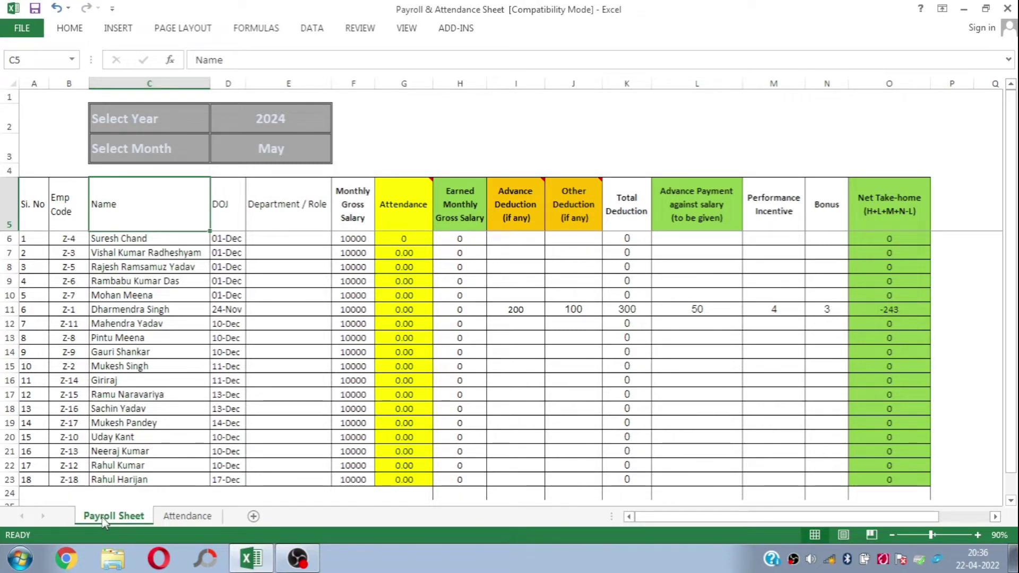
{"action": "left_click", "coordinate": [185, 517]}
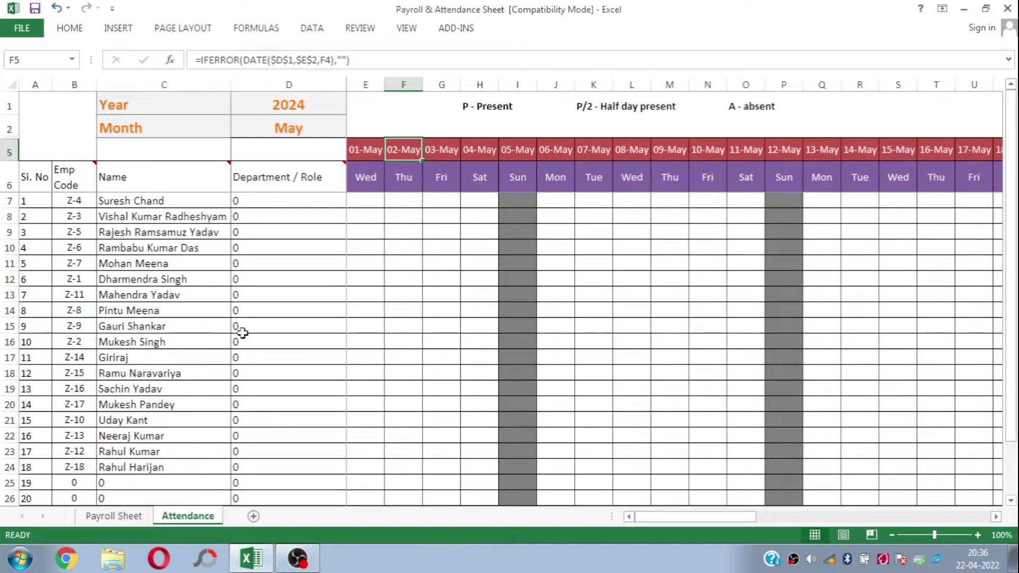
{"action": "left_click", "coordinate": [191, 177]}
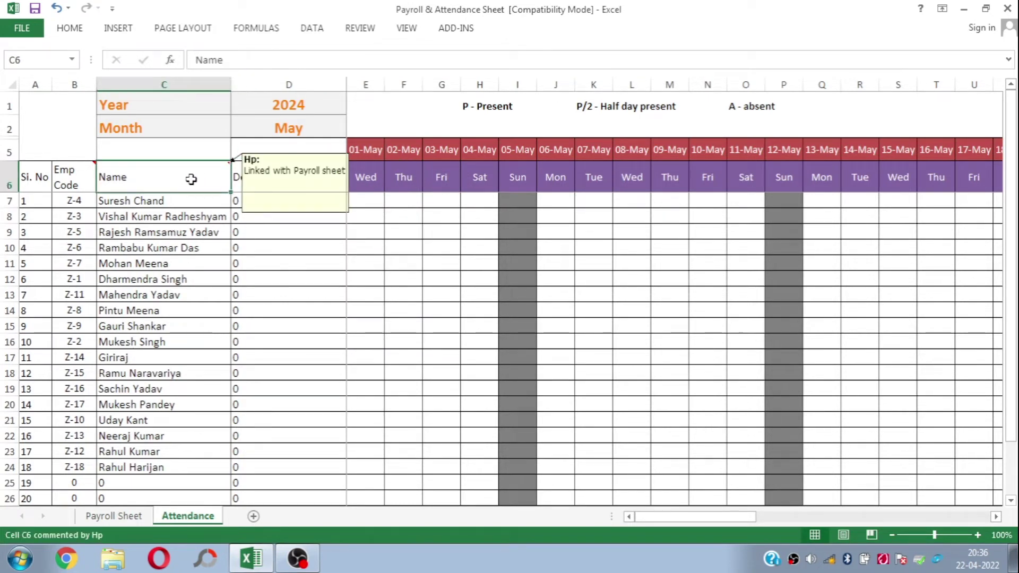
{"action": "left_click", "coordinate": [364, 217]}
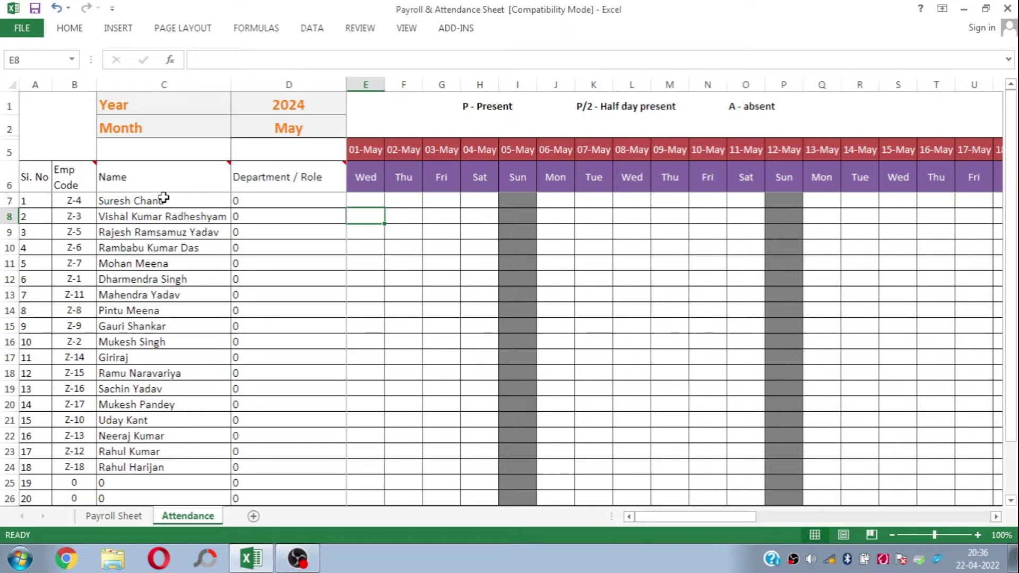
{"action": "left_click", "coordinate": [114, 517]}
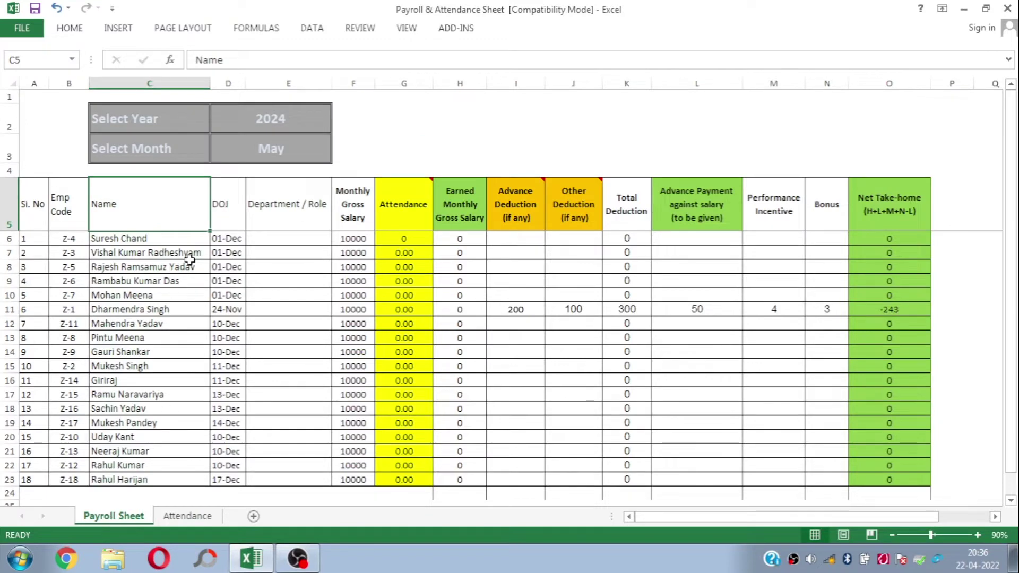
{"action": "left_click", "coordinate": [157, 516]}
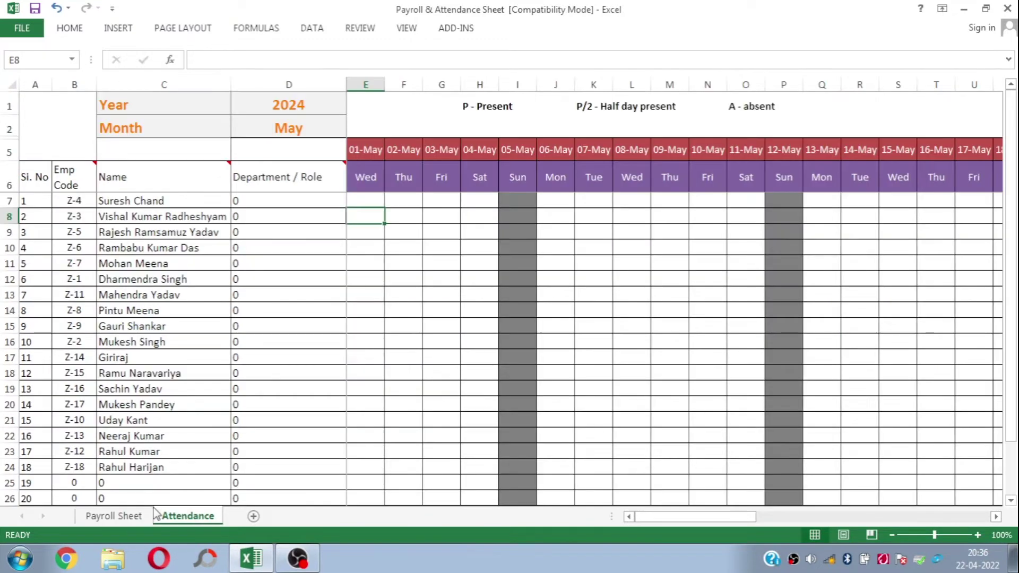
{"action": "left_click", "coordinate": [110, 516]}
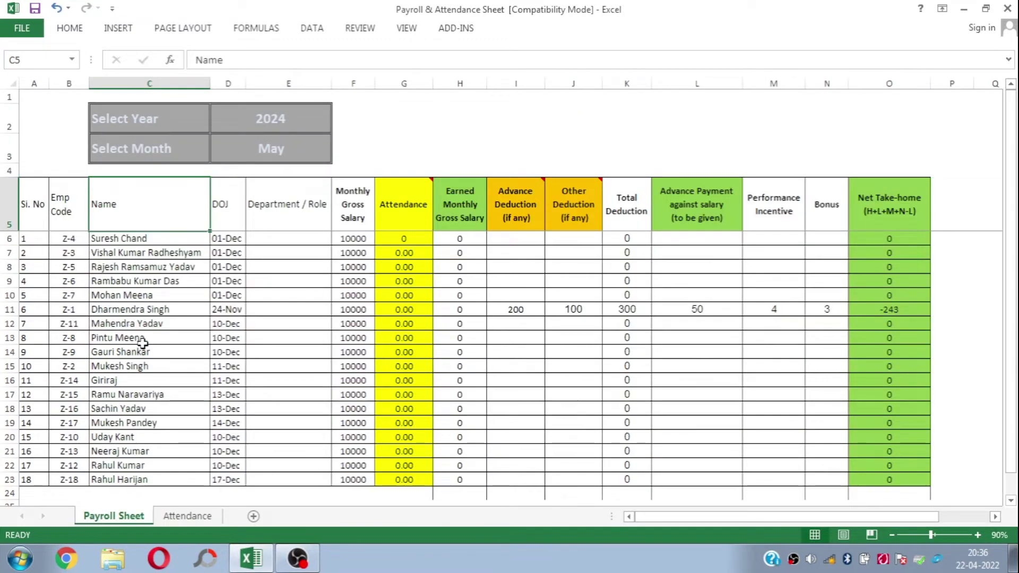
{"action": "left_click", "coordinate": [156, 117]}
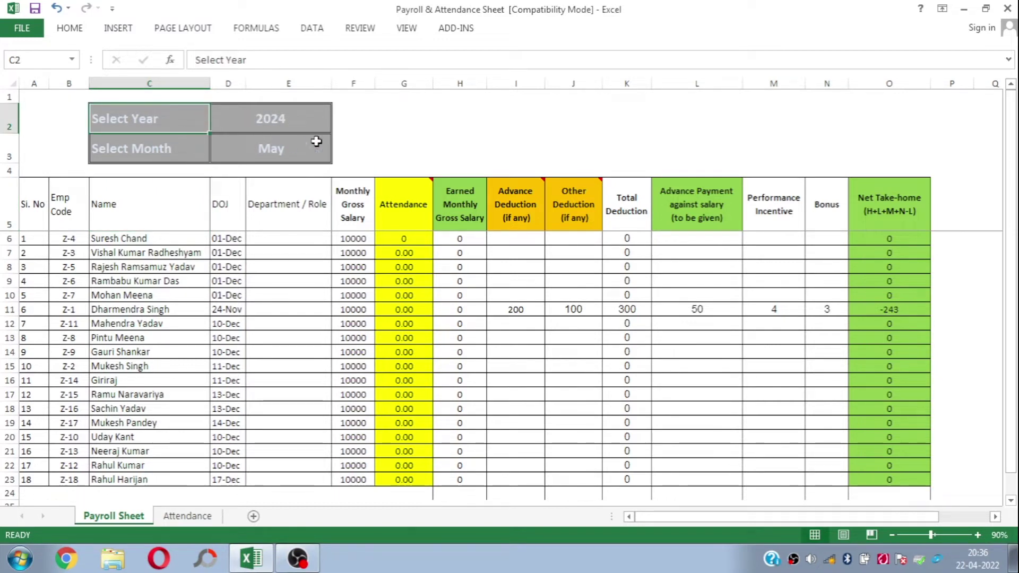
- Choose 2022 in the year dropdown (D2) and April in the month dropdown (D3)
{"action": "left_click", "coordinate": [294, 119]}
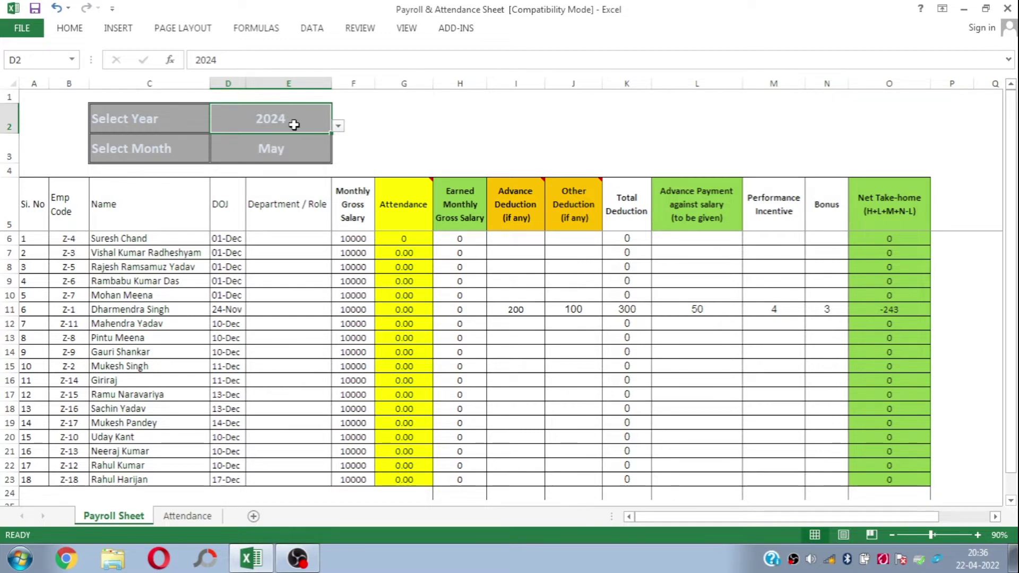
{"action": "left_click", "coordinate": [338, 127]}
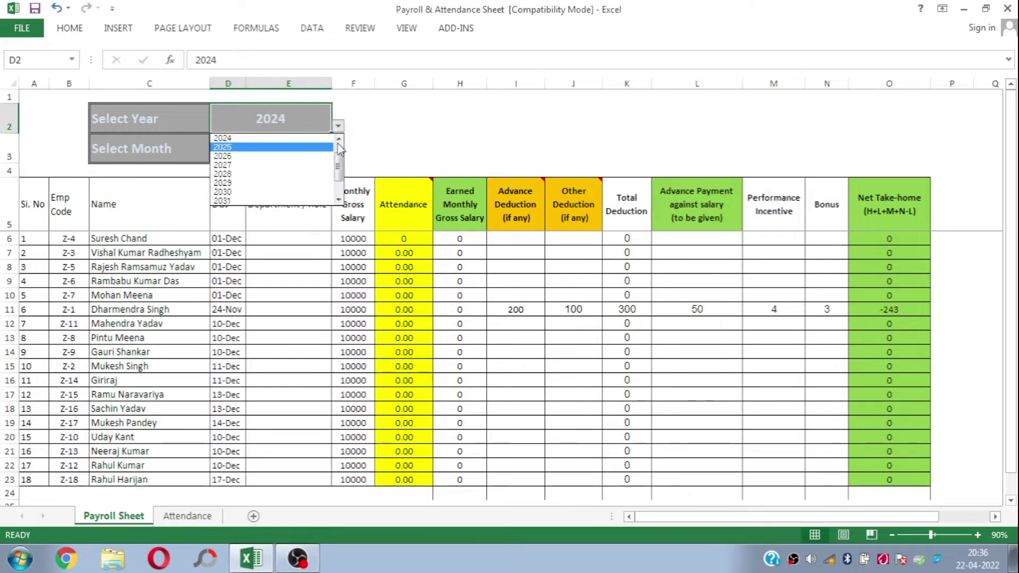
{"action": "left_click", "coordinate": [339, 140]}
{"action": "left_click", "coordinate": [340, 140]}
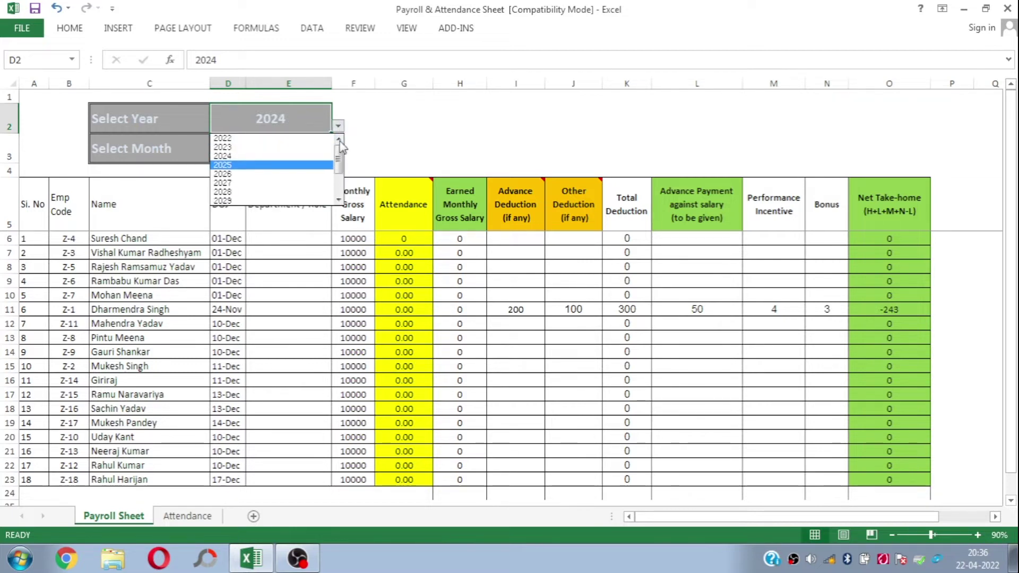
{"action": "left_click", "coordinate": [232, 139]}
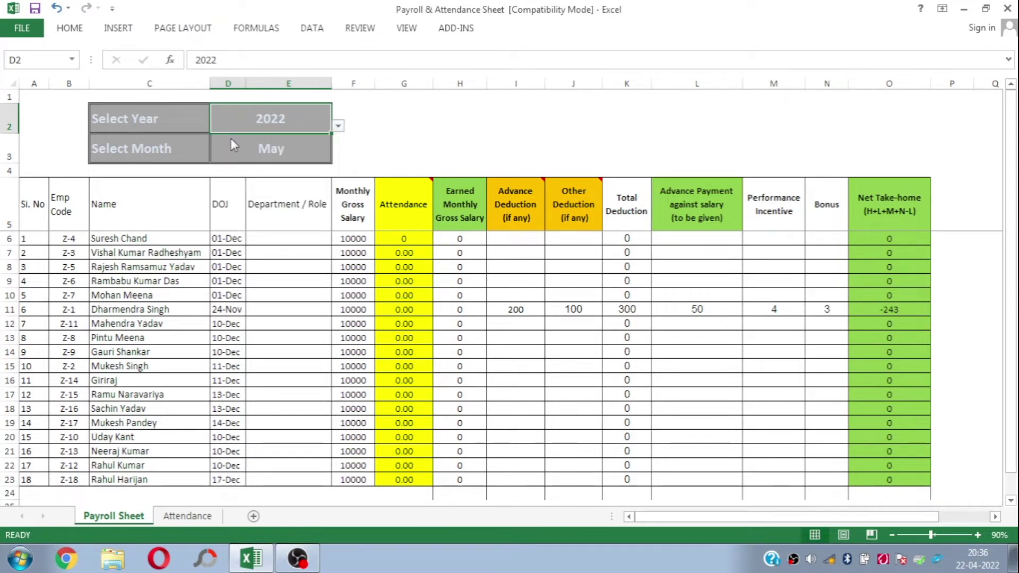
{"action": "left_click", "coordinate": [304, 144]}
{"action": "left_click", "coordinate": [338, 156]}
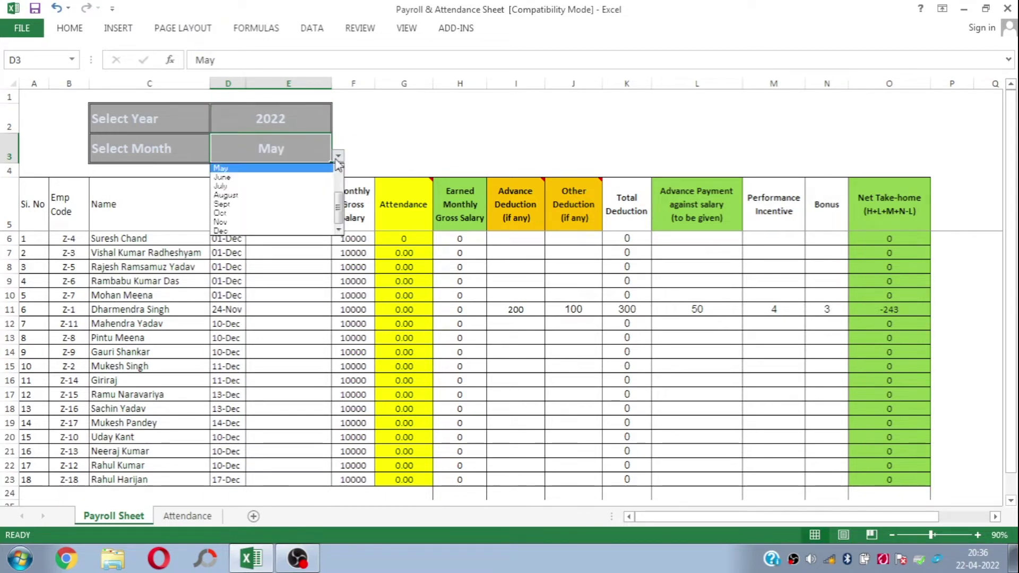
{"action": "left_click", "coordinate": [338, 169]}
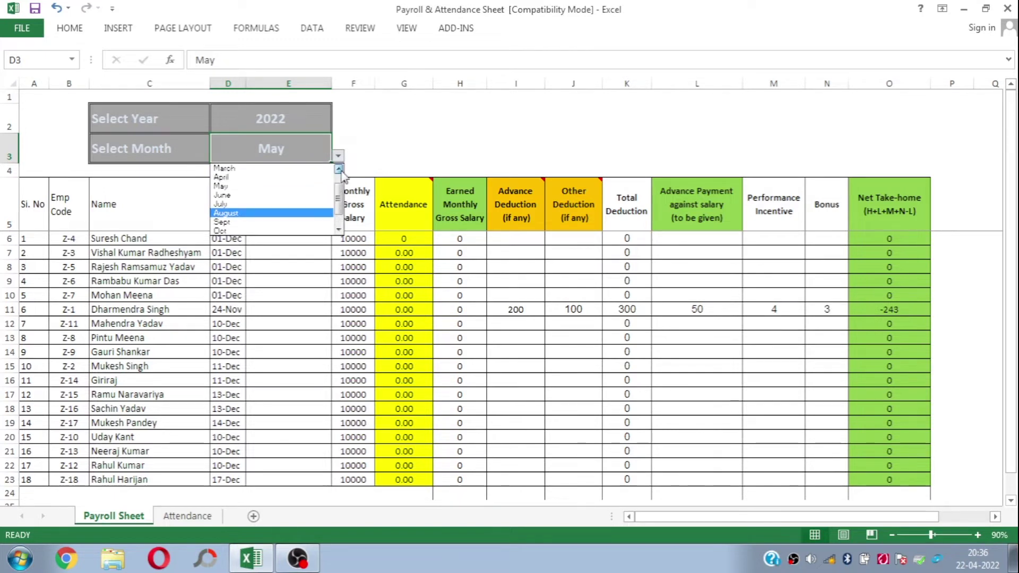
{"action": "left_click", "coordinate": [247, 178]}
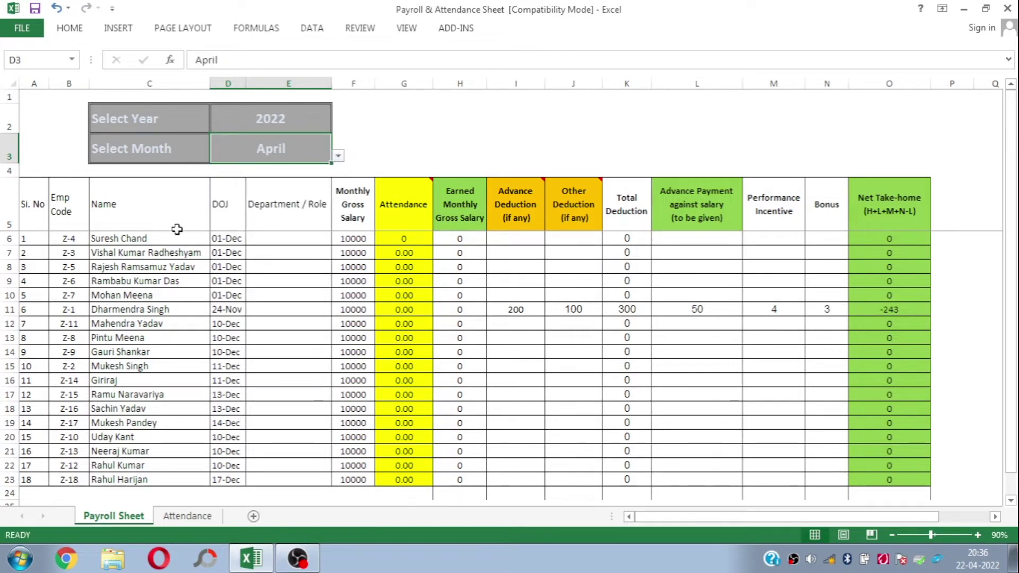
{"action": "left_click", "coordinate": [143, 216]}
{"action": "key", "text": "Down"}
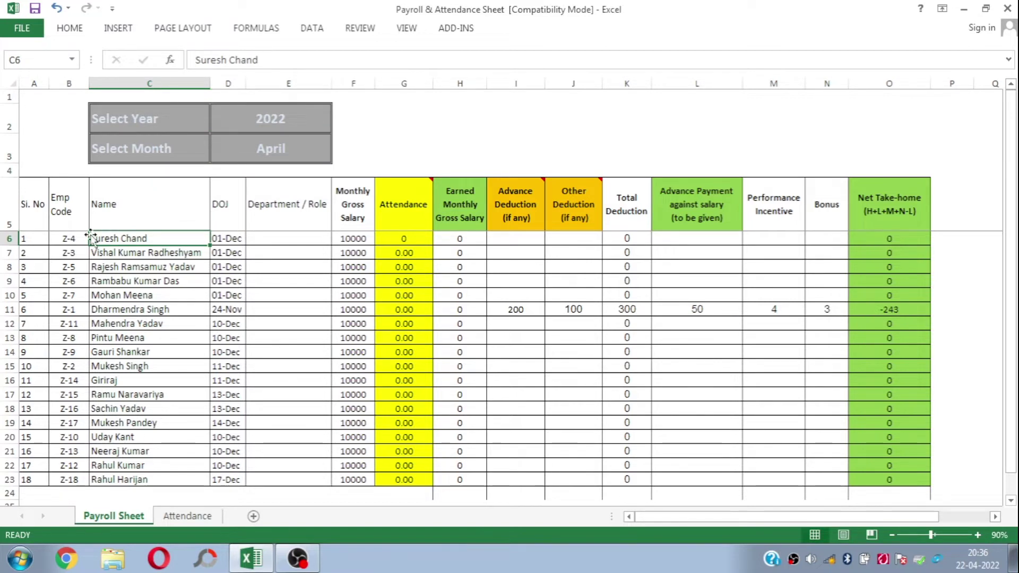
{"action": "left_click_drag", "start_coordinate": [69, 213], "coordinate": [69, 329]}
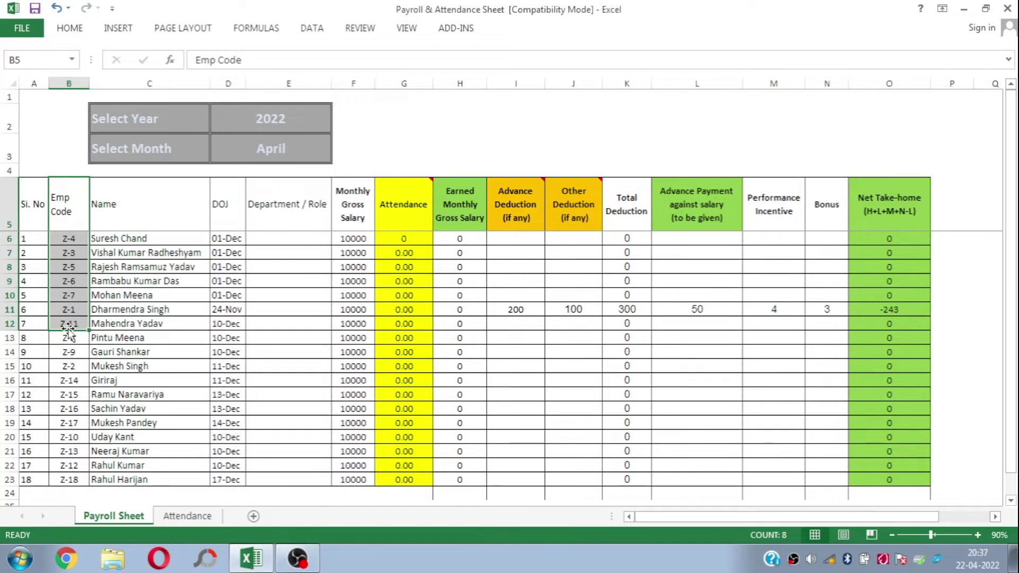
{"action": "left_click_drag", "start_coordinate": [138, 198], "coordinate": [143, 338]}
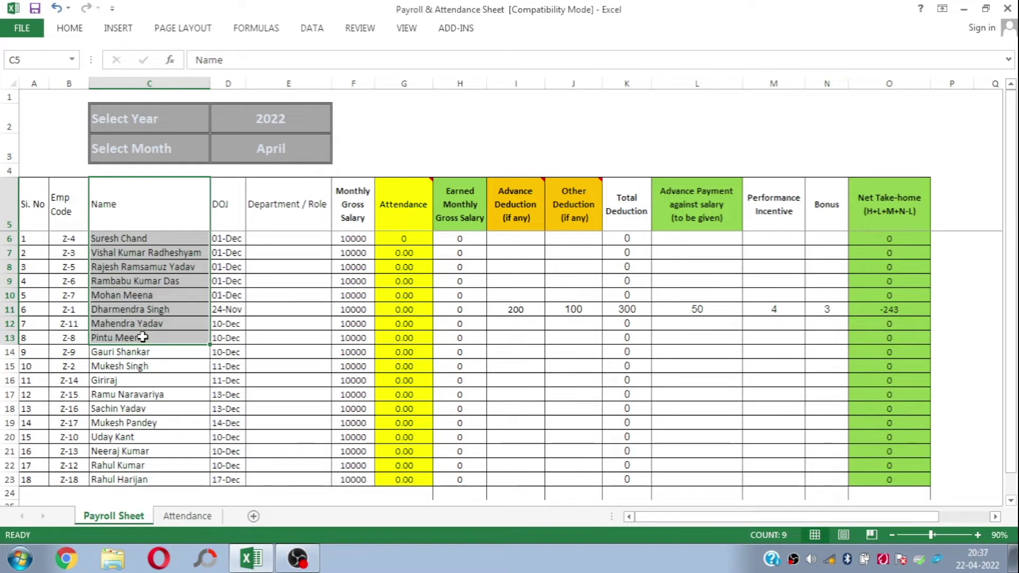
{"action": "left_click_drag", "start_coordinate": [232, 215], "coordinate": [235, 325]}
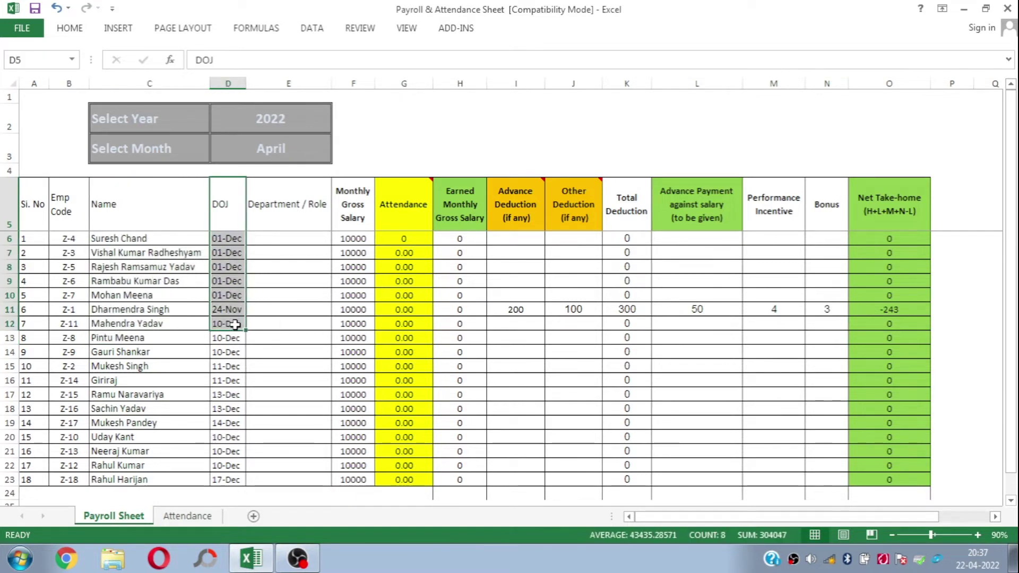
{"action": "left_click_drag", "start_coordinate": [293, 214], "coordinate": [288, 317]}
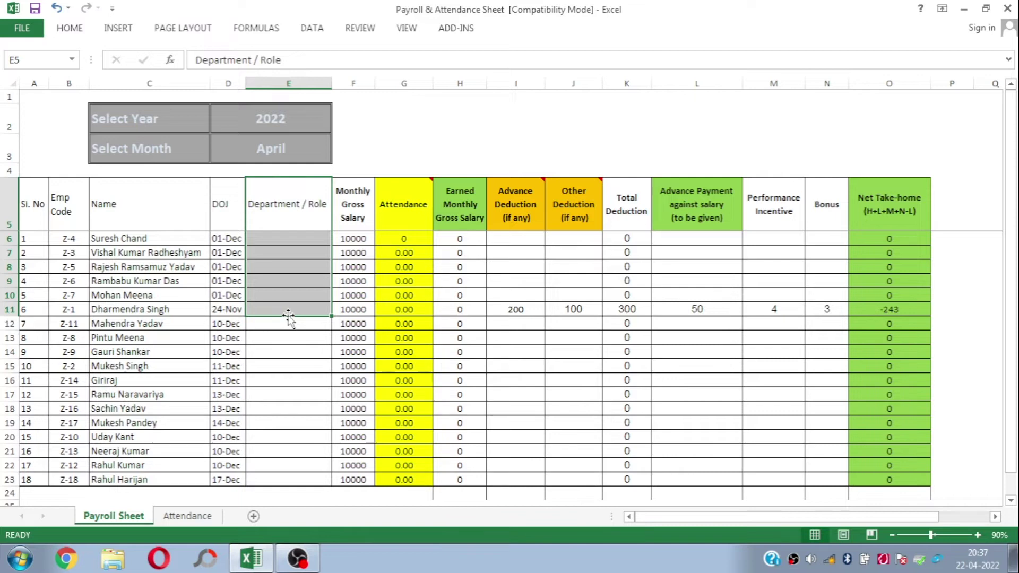
{"action": "left_click", "coordinate": [354, 204]}
{"action": "key", "text": "Down"}
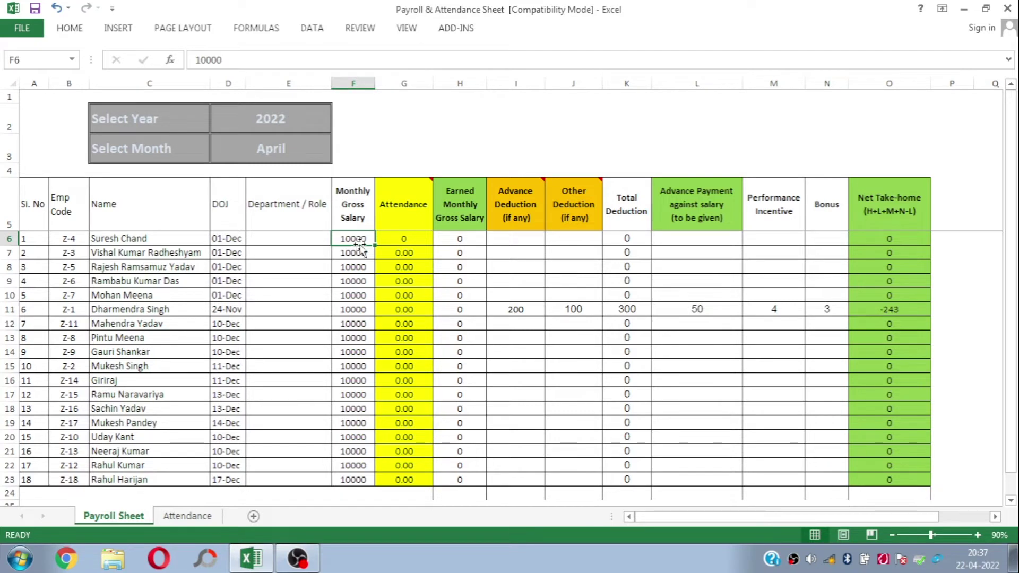
{"action": "left_click", "coordinate": [403, 210]}
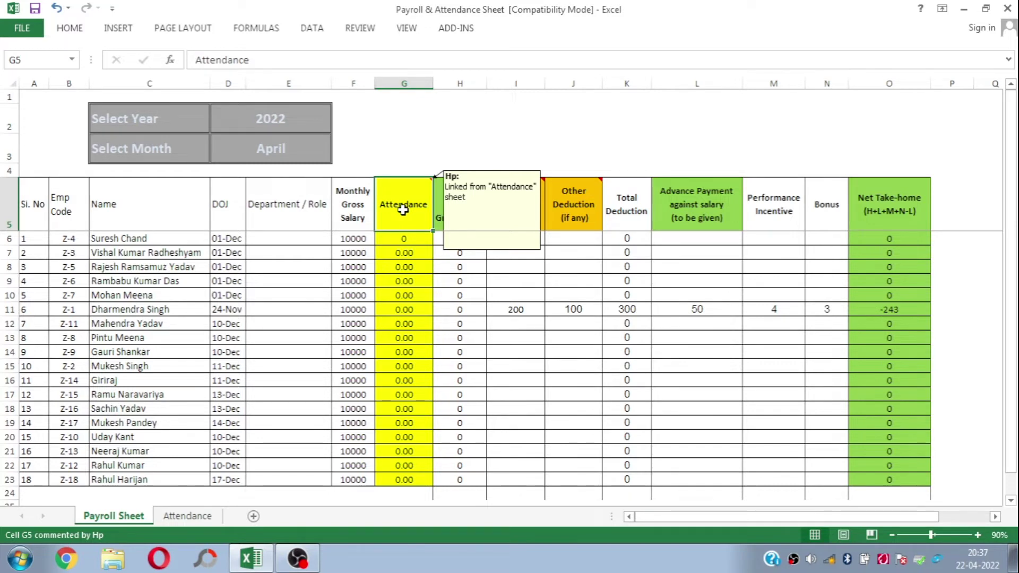
{"action": "left_click", "coordinate": [406, 249]}
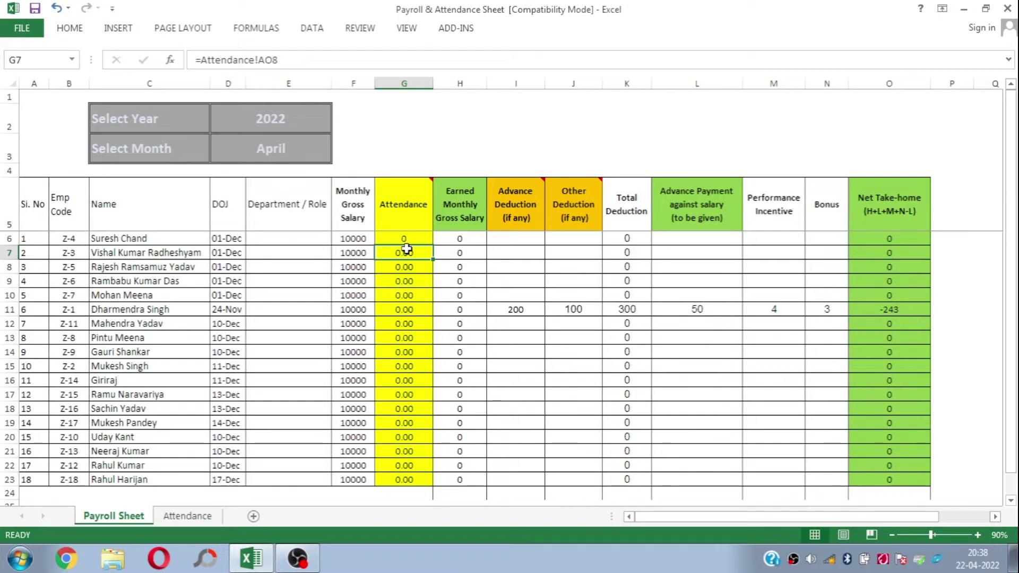
{"action": "left_click", "coordinate": [141, 255]}
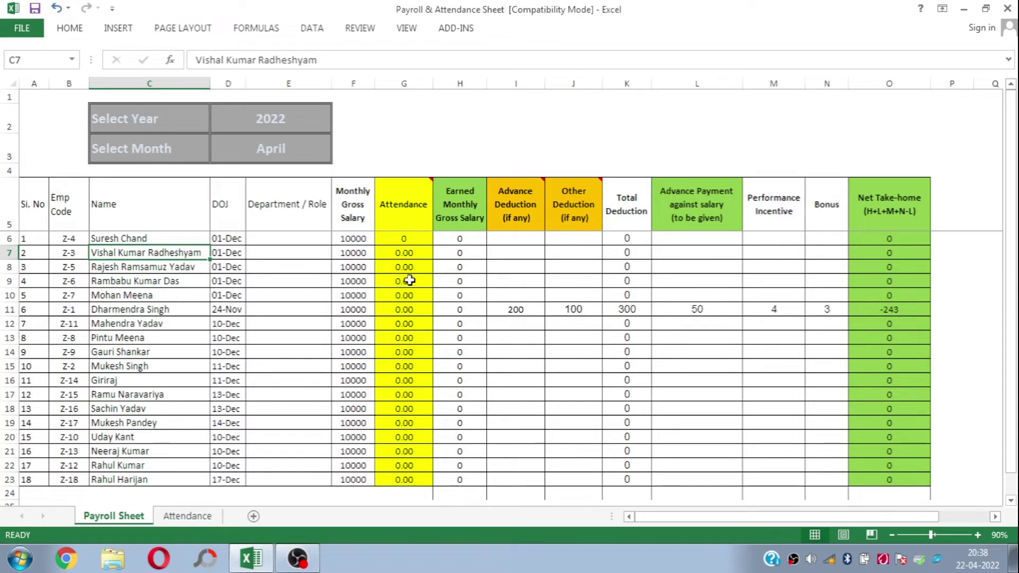
{"action": "left_click", "coordinate": [193, 519]}
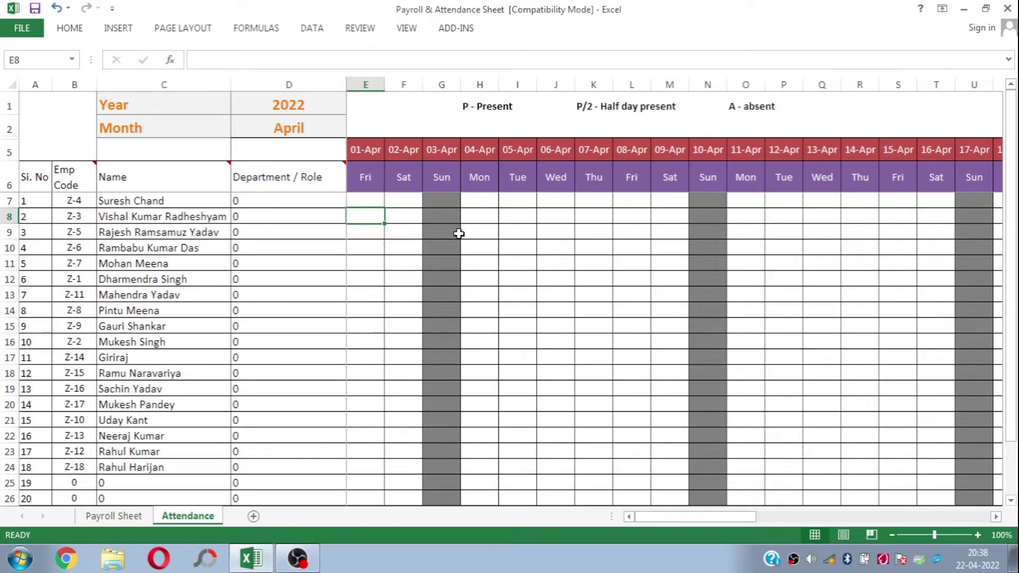
{"action": "left_click", "coordinate": [121, 518]}
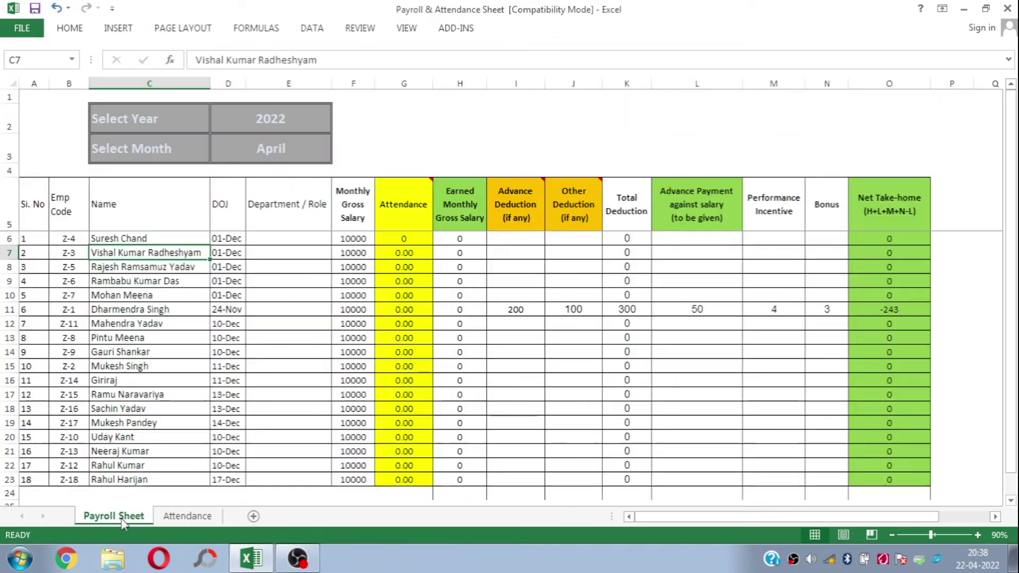
{"action": "left_click", "coordinate": [406, 237]}
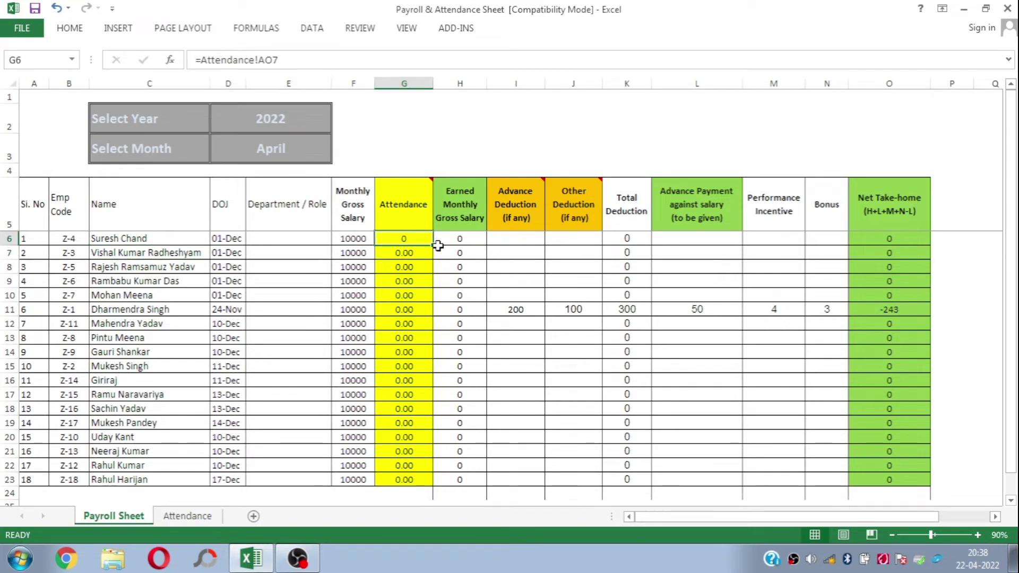
{"action": "left_click", "coordinate": [454, 240]}
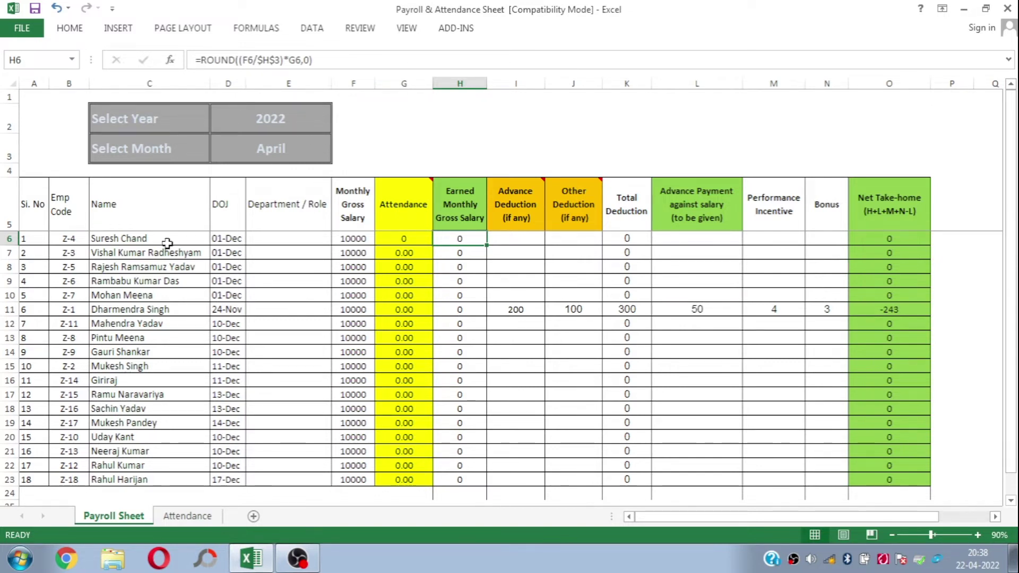
{"action": "left_click", "coordinate": [138, 256]}
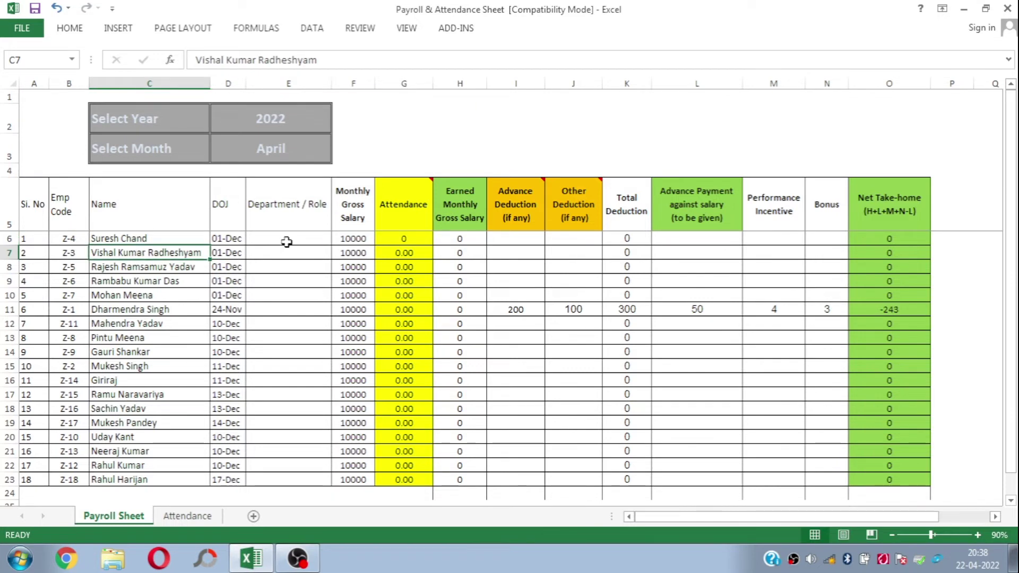
{"action": "left_click_drag", "start_coordinate": [532, 209], "coordinate": [552, 211]}
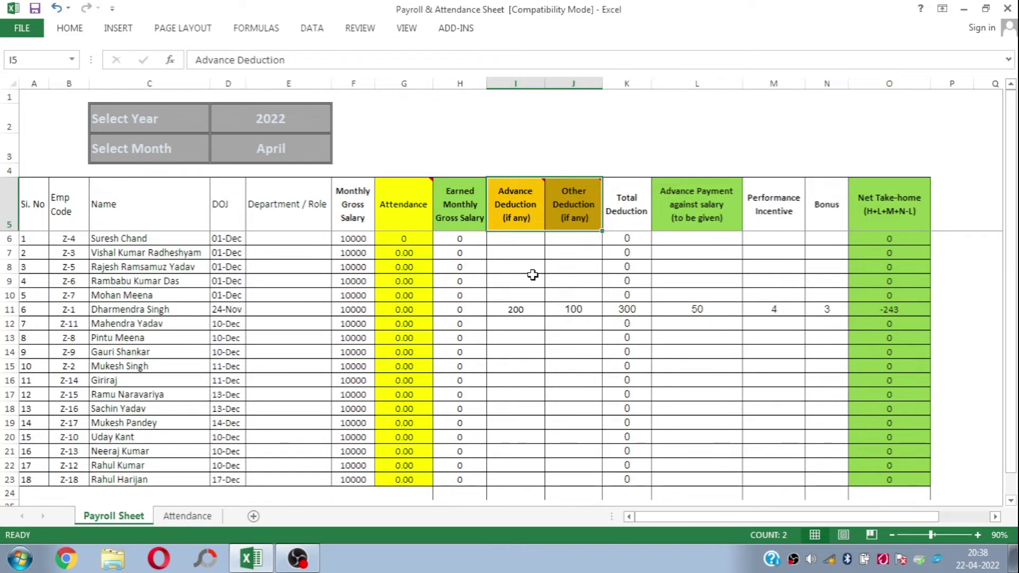
{"action": "left_click", "coordinate": [510, 267]}
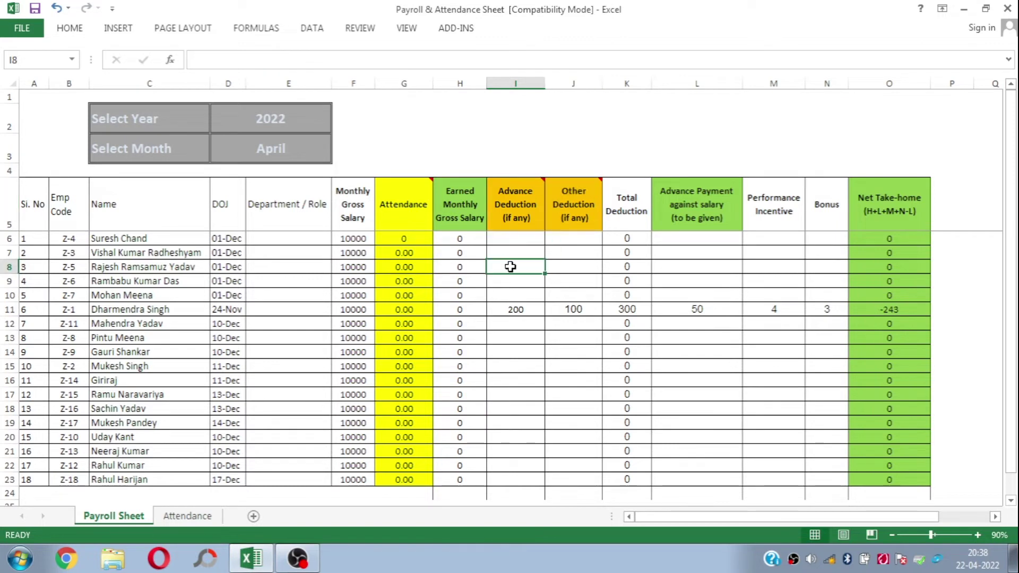
{"action": "key", "text": "Down"}
{"action": "key", "text": "Down"}
{"action": "key", "text": "Right"}
{"action": "key", "text": "Right"}
{"action": "key", "text": "Right"}
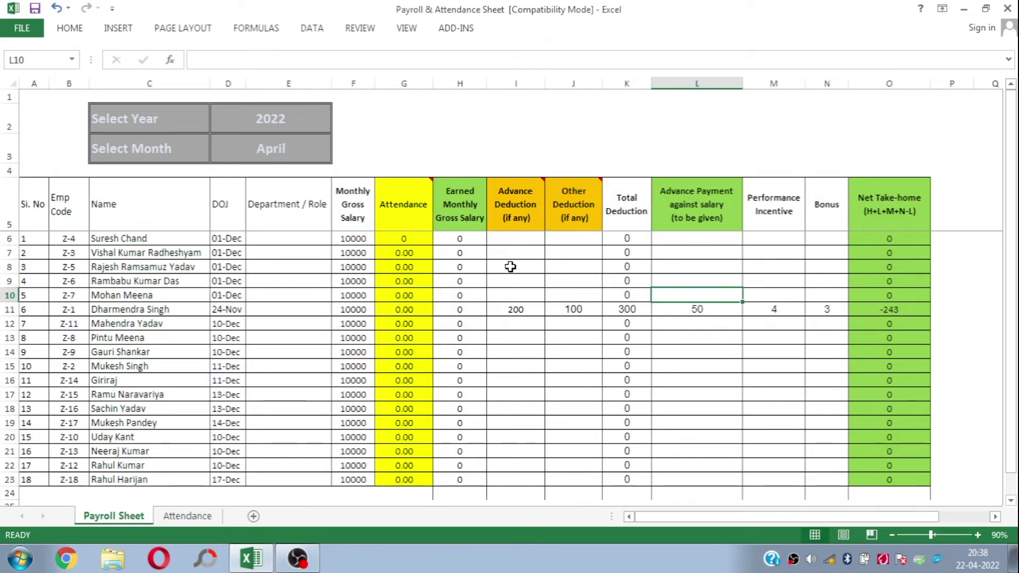
{"action": "key", "text": "Left"}
{"action": "key", "text": "Up"}
{"action": "key", "text": "Up"}
{"action": "key", "text": "Up"}
{"action": "key", "text": "Down"}
{"action": "key", "text": "Down"}
{"action": "key", "text": "Down"}
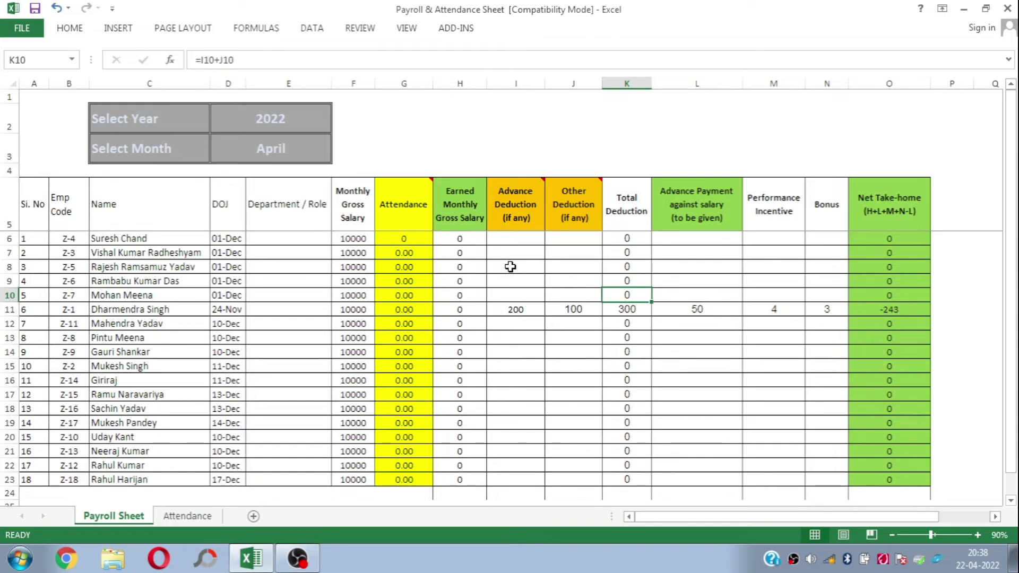
{"action": "key", "text": "Right"}
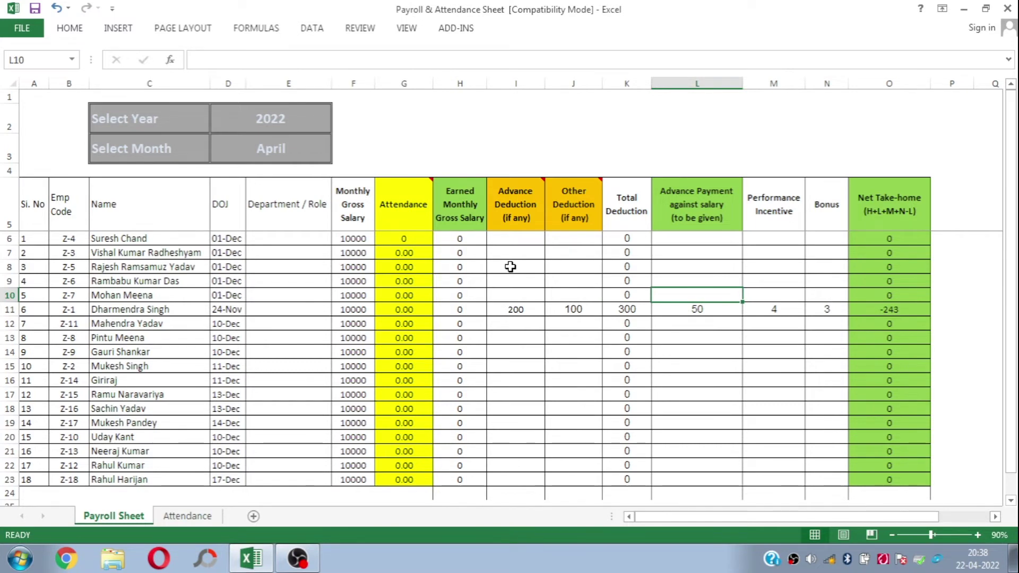
{"action": "key", "text": "Right"}
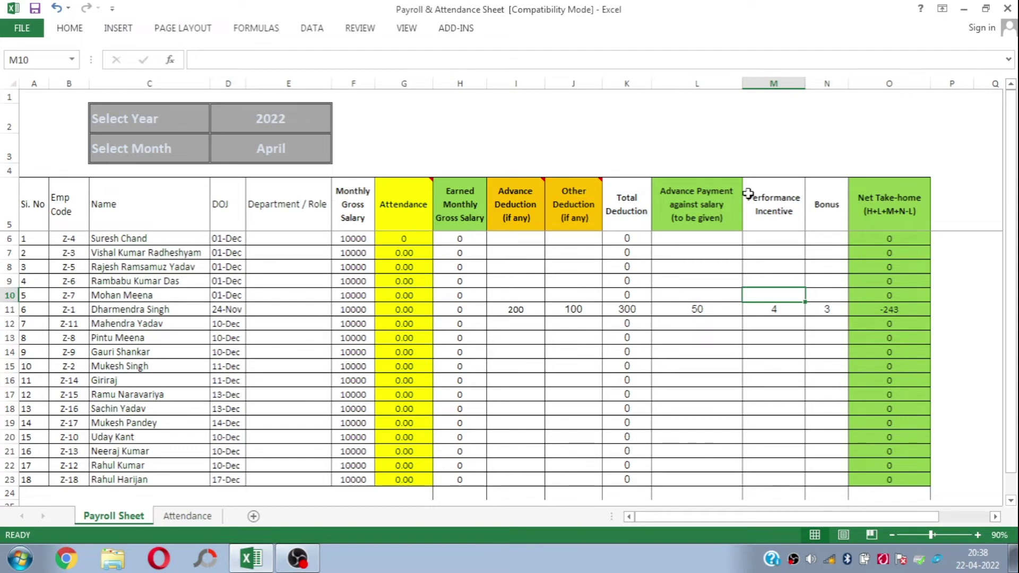
{"action": "left_click", "coordinate": [774, 219]}
{"action": "left_click", "coordinate": [825, 212]}
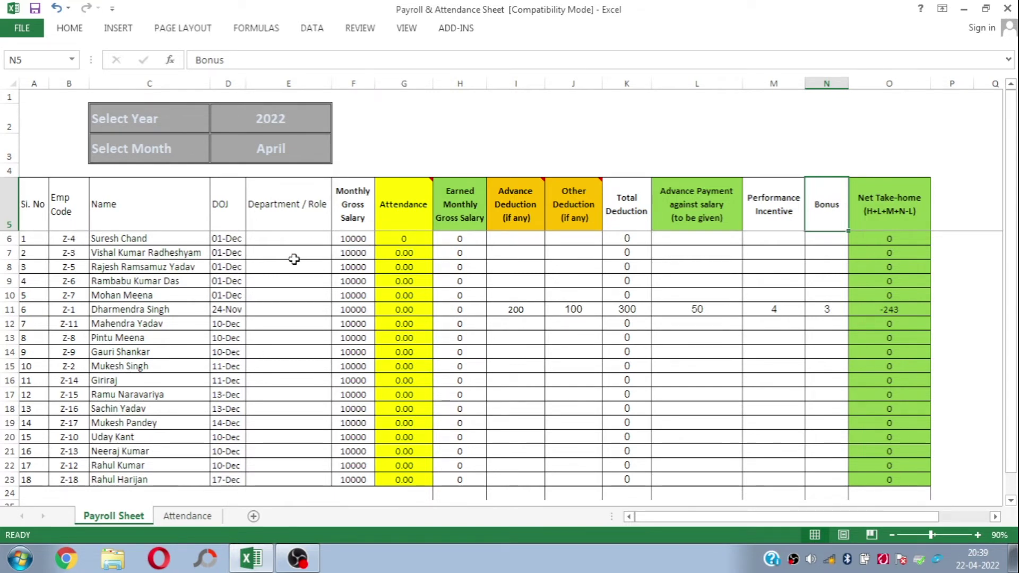
- Check the Attendance sheet's year cell D1, which is linked from the Payroll Sheet
{"action": "left_click", "coordinate": [186, 516]}
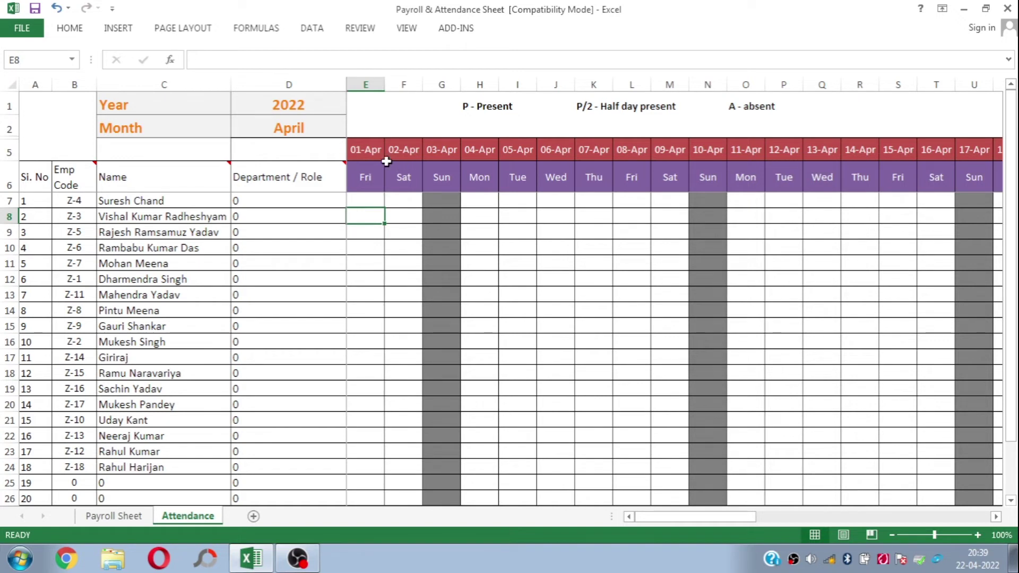
{"action": "left_click", "coordinate": [313, 108]}
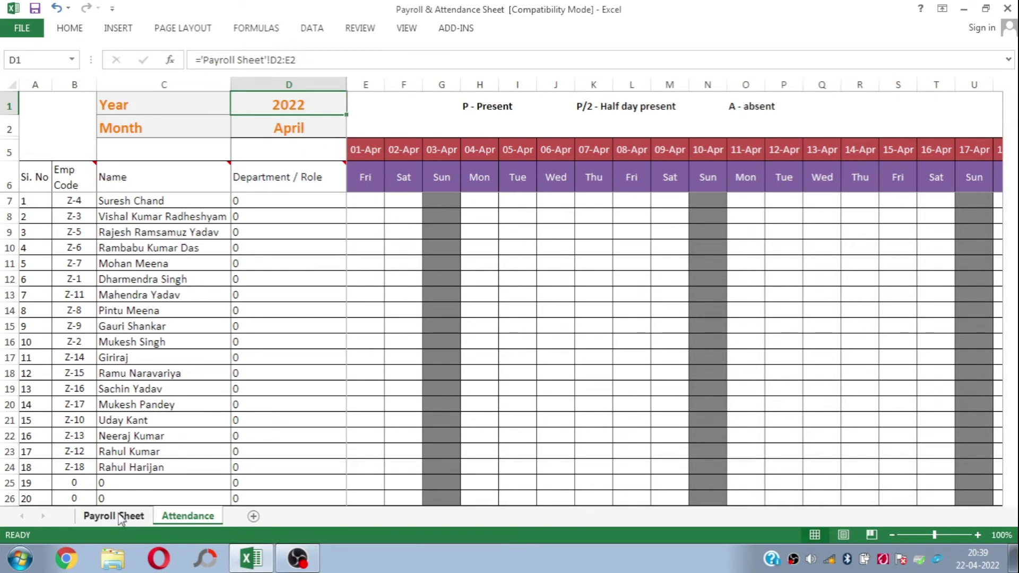
{"action": "left_click", "coordinate": [120, 517]}
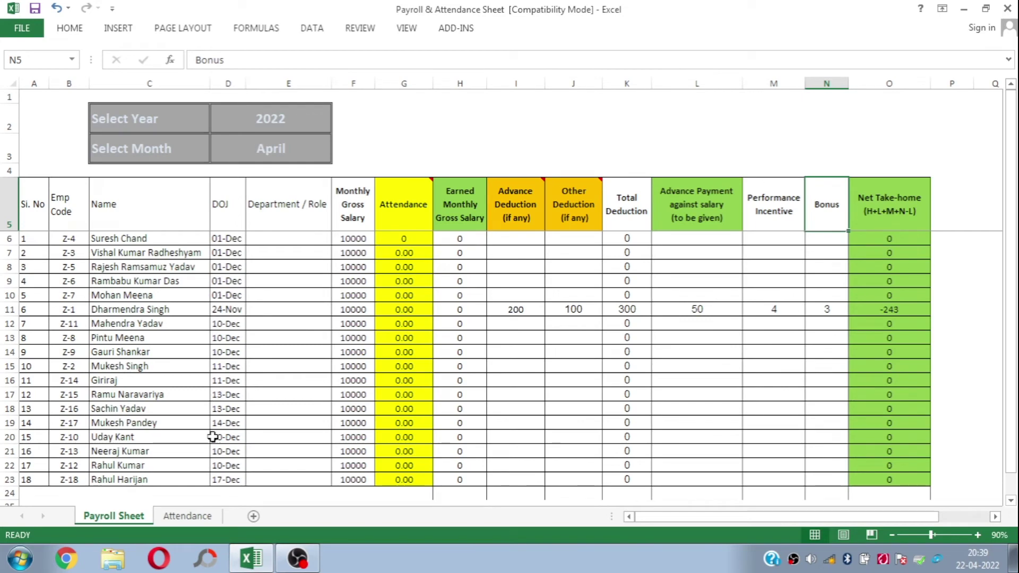
{"action": "left_click", "coordinate": [186, 516]}
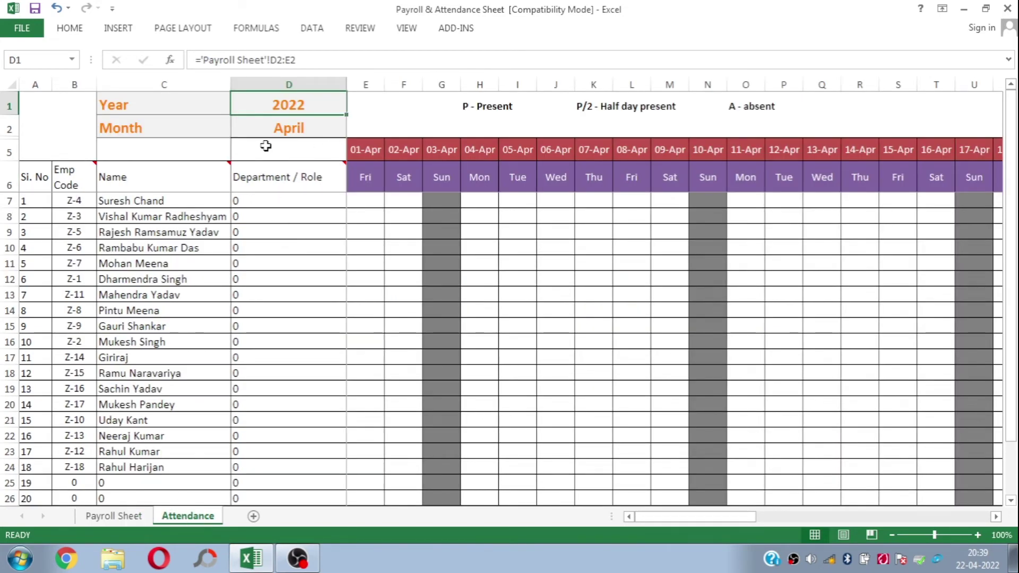
- Inspect the linked employee names and the weekday header formula, then select the third employee's 04-Apr cell
{"action": "left_click", "coordinate": [147, 178]}
{"action": "key", "text": "Down"}
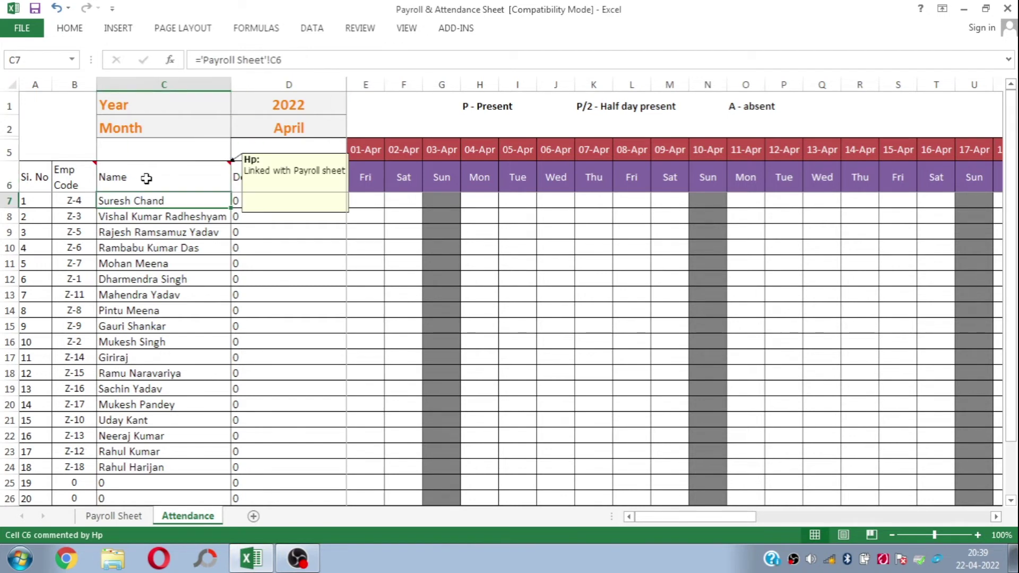
{"action": "key", "text": "Down"}
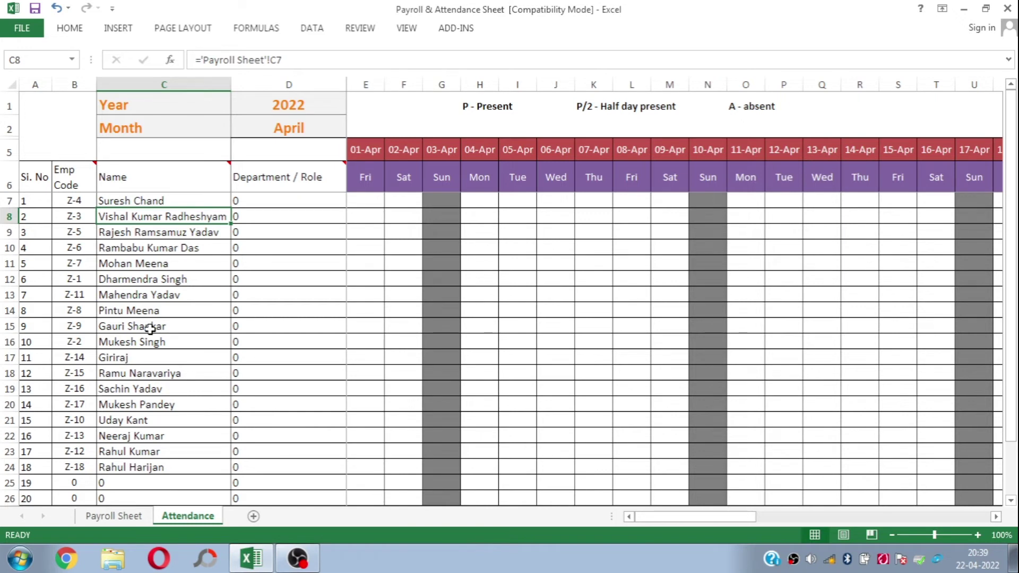
{"action": "key", "text": "Right"}
{"action": "key", "text": "Right"}
{"action": "key", "text": "Right"}
{"action": "key", "text": "Right"}
{"action": "key", "text": "Right"}
{"action": "key", "text": "Right"}
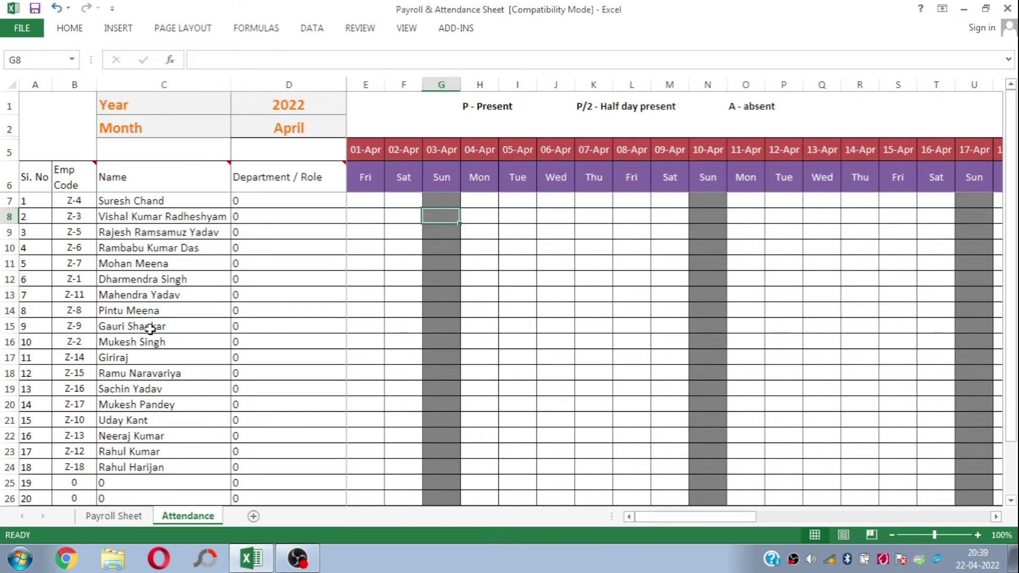
{"action": "key", "text": "Right"}
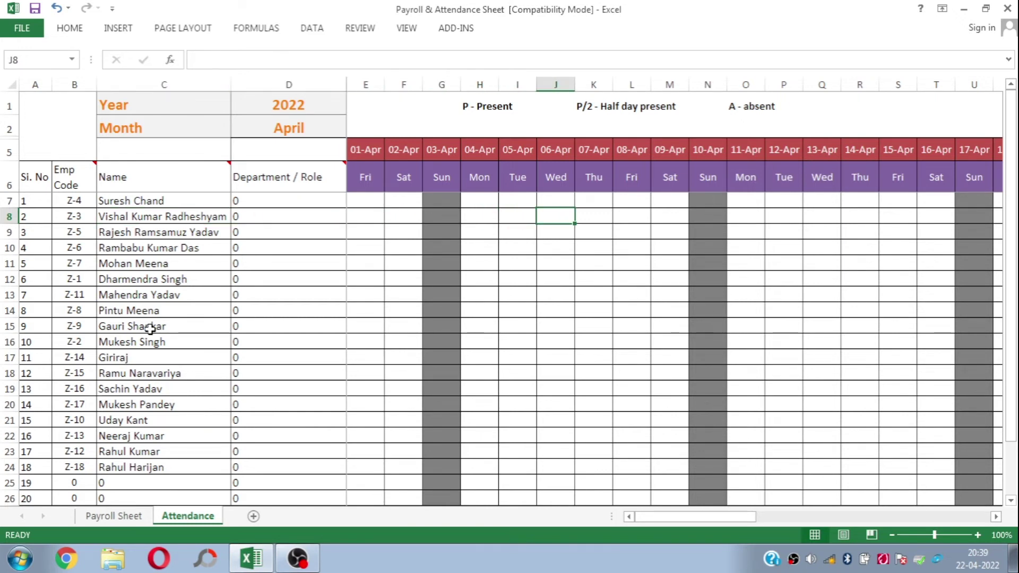
{"action": "key", "text": "Up"}
{"action": "key", "text": "Up"}
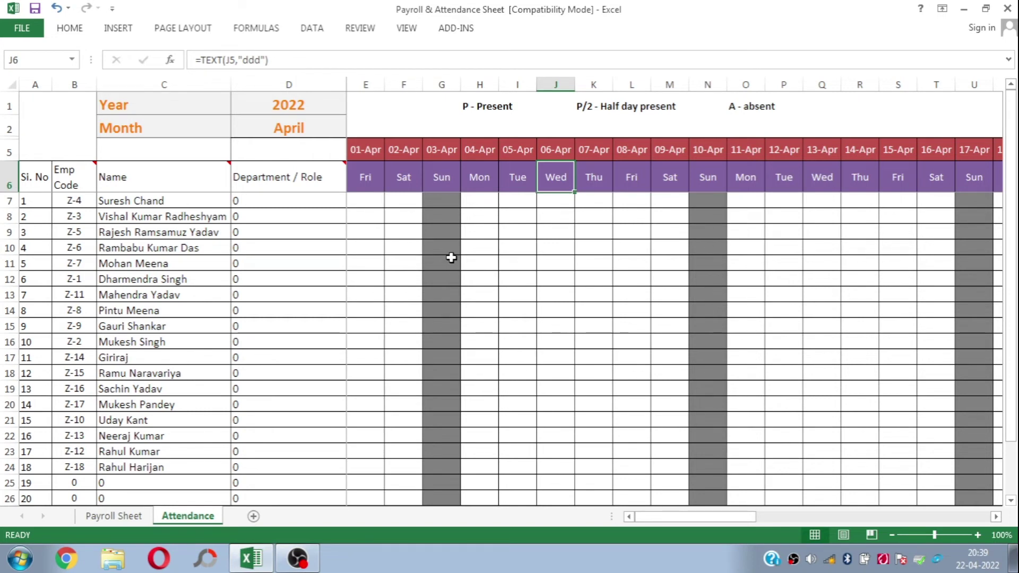
{"action": "left_click", "coordinate": [477, 232]}
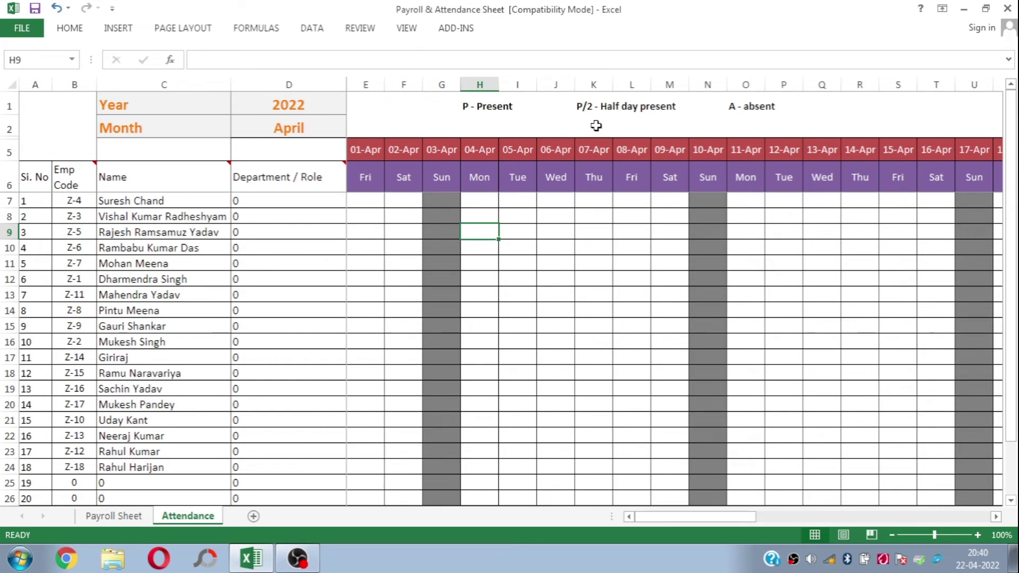
{"action": "left_click", "coordinate": [594, 291]}
{"action": "left_click", "coordinate": [605, 357]}
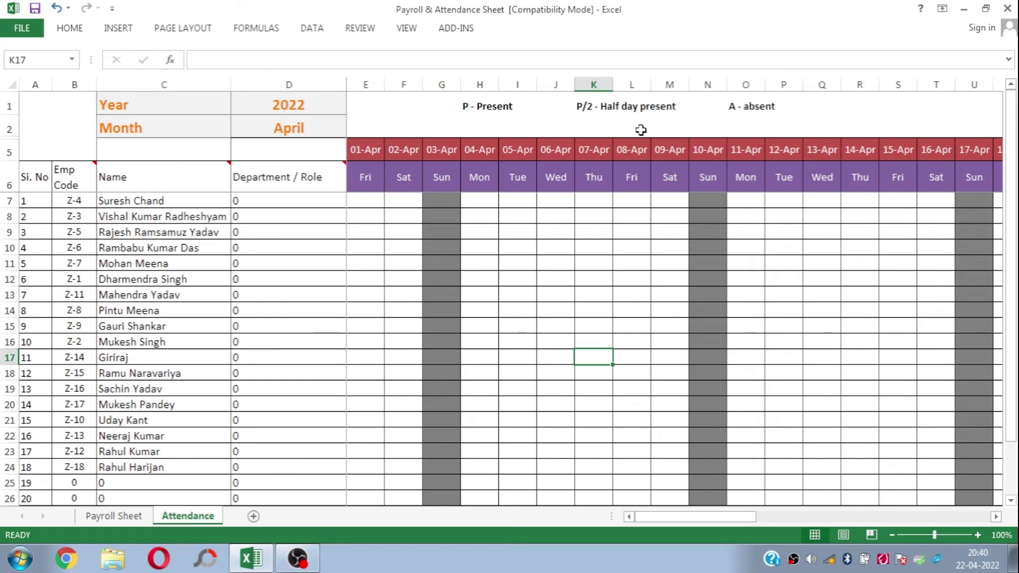
- Mark the third employee absent (A) on 04-Apr and present (P) on 05-Apr
{"action": "left_click", "coordinate": [729, 107]}
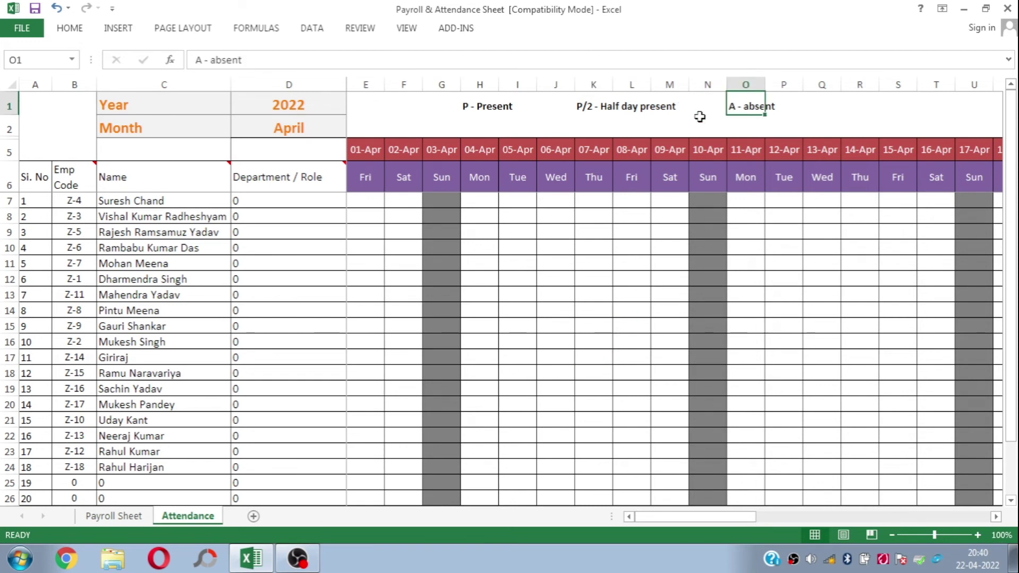
{"action": "left_click", "coordinate": [492, 233]}
{"action": "type", "text": "A"}
{"action": "key", "text": "Return"}
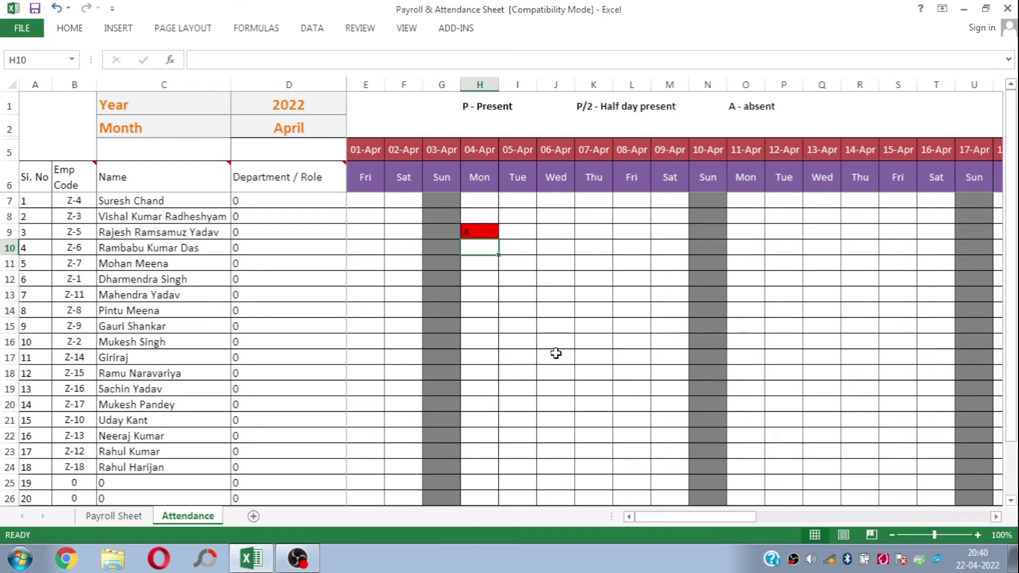
{"action": "key", "text": "Up"}
{"action": "key", "text": "Right"}
{"action": "type", "text": "P"}
{"action": "key", "text": "Return"}
- Mark the third employee present (P) on 06-Apr and 07-Apr
{"action": "key", "text": "Up"}
{"action": "key", "text": "Right"}
{"action": "type", "text": "P"}
{"action": "key", "text": "Return"}
{"action": "key", "text": "Up"}
{"action": "key", "text": "Right"}
{"action": "type", "text": "P"}
{"action": "key", "text": "Return"}
{"action": "key", "text": "Up"}
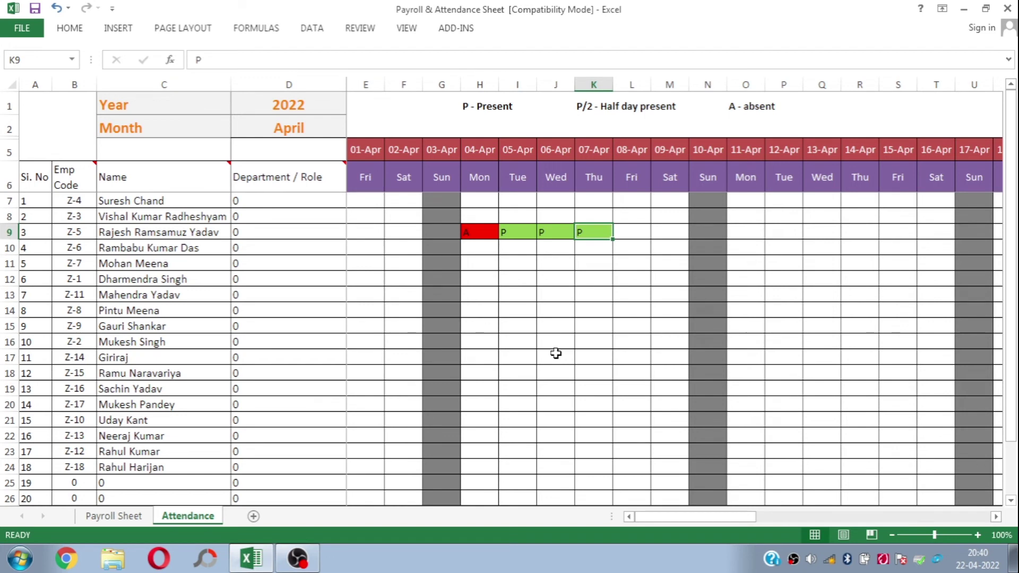
- Copy the P mark and paste it into 08–09 Apr and 11–16 Apr, skipping Sunday
{"action": "key", "text": "ctrl+c"}
{"action": "key", "text": "Right"}
{"action": "key", "text": "shift+Right"}
{"action": "key", "text": "Return"}
{"action": "key", "text": "Right"}
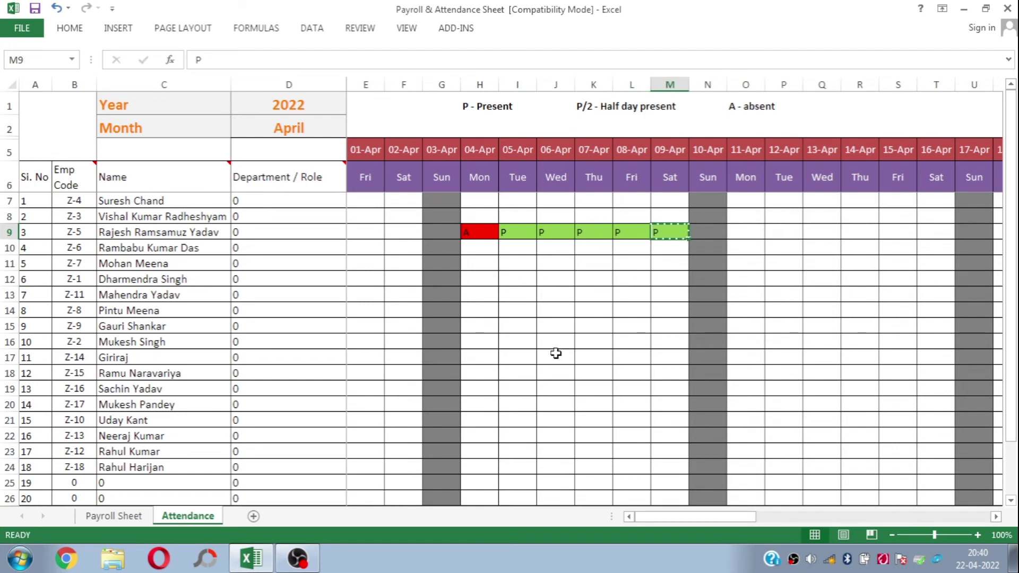
{"action": "key", "text": "Right"}
{"action": "key", "text": "Right"}
{"action": "key", "text": "shift+Right"}
{"action": "key", "text": "shift+Right"}
{"action": "key", "text": "shift+Right"}
{"action": "key", "text": "shift+Right"}
{"action": "key", "text": "shift+Right"}
{"action": "key", "text": "Return"}
{"action": "key", "text": "Right"}
{"action": "key", "text": "Right"}
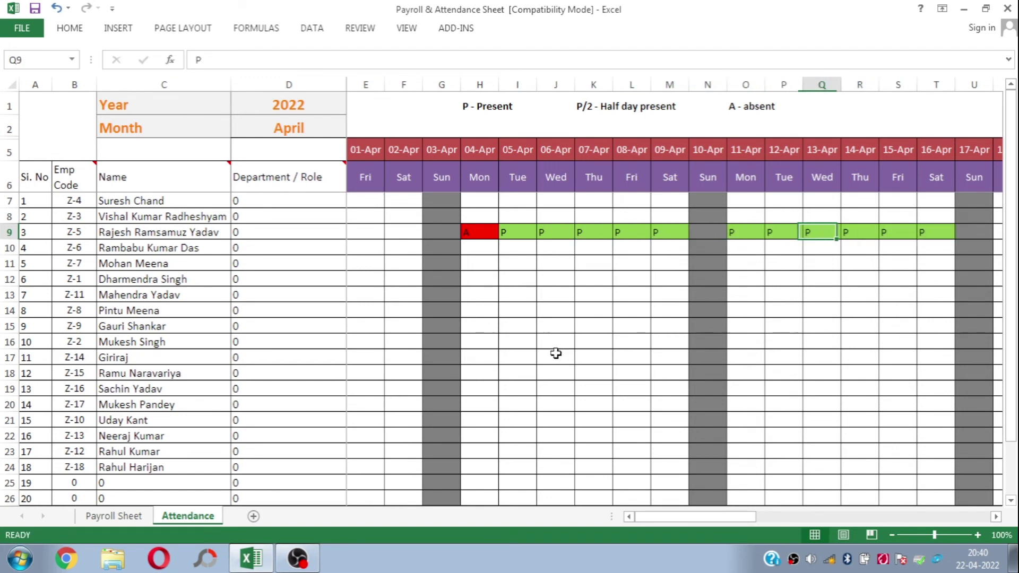
- Copy P from 16-Apr and paste it into 18-Apr through 23-Apr
{"action": "key", "text": "Right"}
{"action": "key", "text": "Right"}
{"action": "key", "text": "Right"}
{"action": "key", "text": "Right"}
{"action": "key", "text": "Right"}
{"action": "key", "text": "Right"}
{"action": "key", "text": "Right"}
{"action": "key", "text": "Right"}
{"action": "key", "text": "Right"}
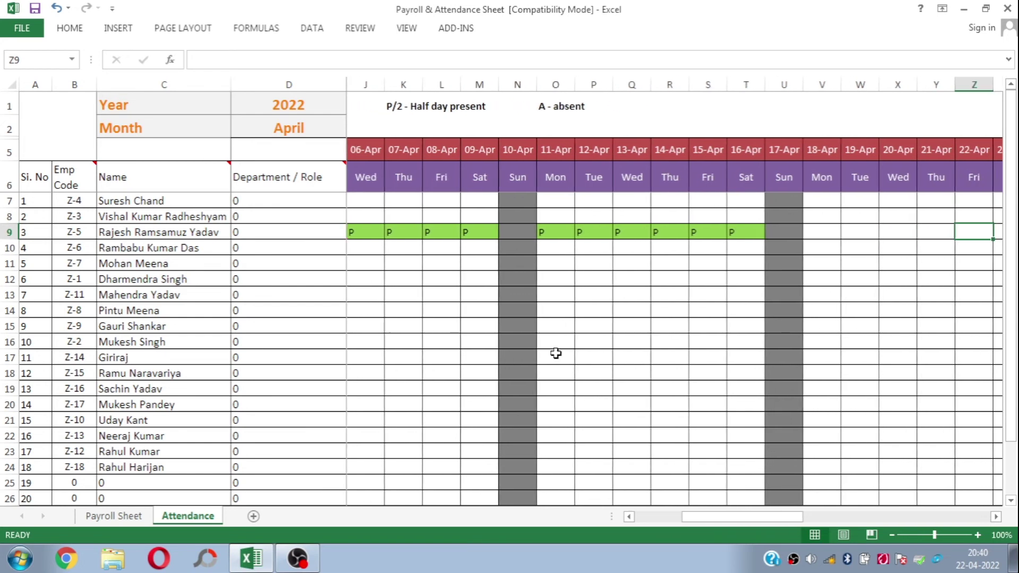
{"action": "key", "text": "Right"}
{"action": "key", "text": "Right"}
{"action": "key", "text": "Left"}
{"action": "key", "text": "Left"}
{"action": "key", "text": "Left"}
{"action": "key", "text": "Left"}
{"action": "key", "text": "Left"}
{"action": "key", "text": "Left"}
{"action": "key", "text": "Left"}
{"action": "key", "text": "Left"}
{"action": "key", "text": "ctrl+c"}
{"action": "key", "text": "Right"}
{"action": "key", "text": "Right"}
{"action": "key", "text": "shift+Right"}
{"action": "key", "text": "shift+Right"}
{"action": "key", "text": "shift+Right"}
{"action": "key", "text": "shift+Right"}
{"action": "key", "text": "shift+Right"}
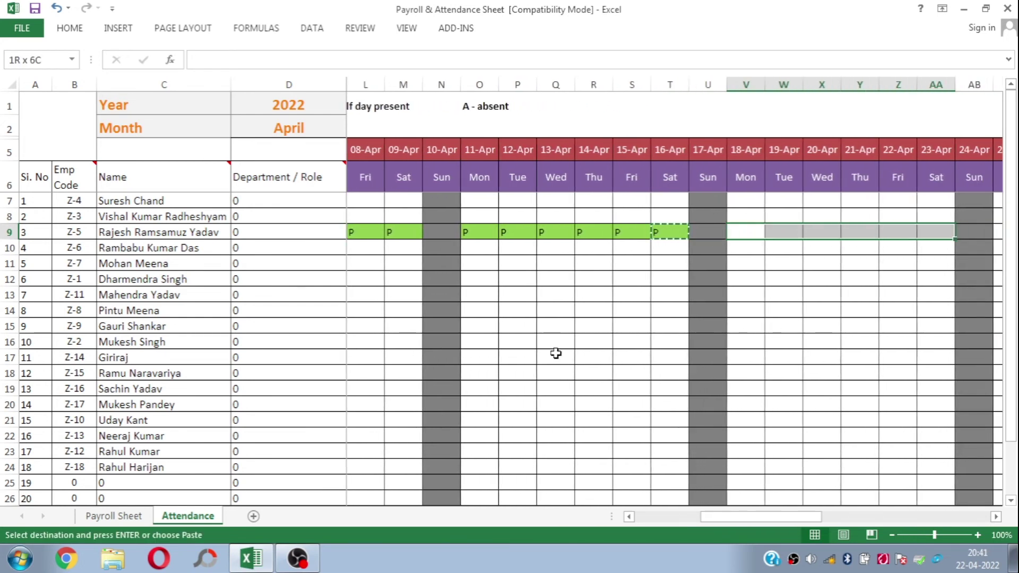
{"action": "key", "text": "Return"}
{"action": "key", "text": "Right"}
{"action": "key", "text": "Right"}
{"action": "key", "text": "Right"}
{"action": "key", "text": "Right"}
{"action": "key", "text": "Right"}
{"action": "key", "text": "Right"}
{"action": "key", "text": "Right"}
{"action": "key", "text": "Right"}
{"action": "key", "text": "Right"}
{"action": "key", "text": "Right"}
{"action": "key", "text": "Right"}
{"action": "key", "text": "Right"}
{"action": "key", "text": "Right"}
{"action": "key", "text": "Right"}
{"action": "key", "text": "Right"}
{"action": "key", "text": "Right"}
{"action": "key", "text": "Right"}
{"action": "key", "text": "Right"}
{"action": "key", "text": "Right"}
{"action": "key", "text": "Right"}
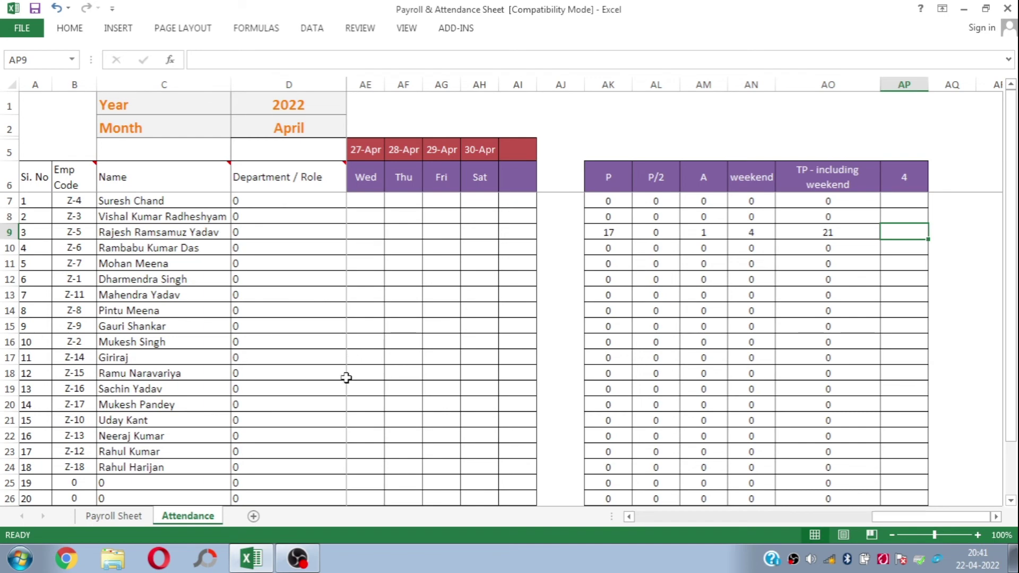
{"action": "left_click_drag", "start_coordinate": [836, 200], "coordinate": [848, 321]}
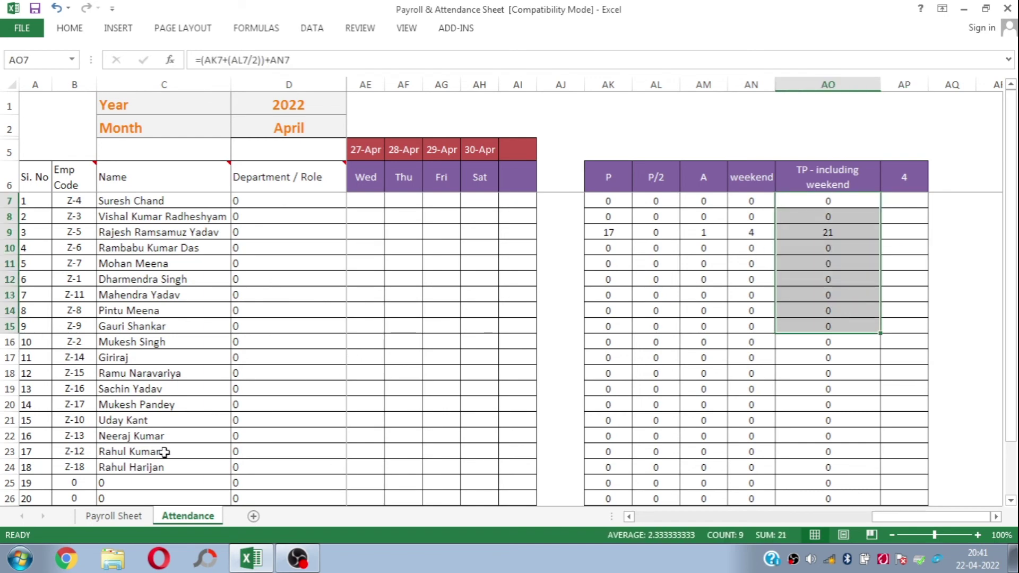
{"action": "left_click", "coordinate": [124, 516]}
{"action": "left_click", "coordinate": [404, 240]}
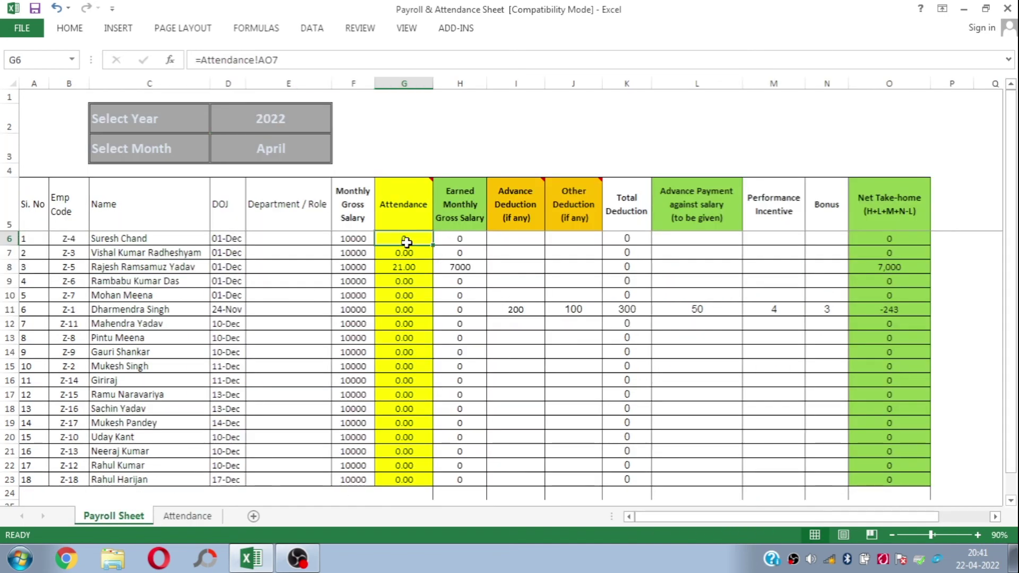
{"action": "left_click_drag", "start_coordinate": [414, 253], "coordinate": [413, 295]}
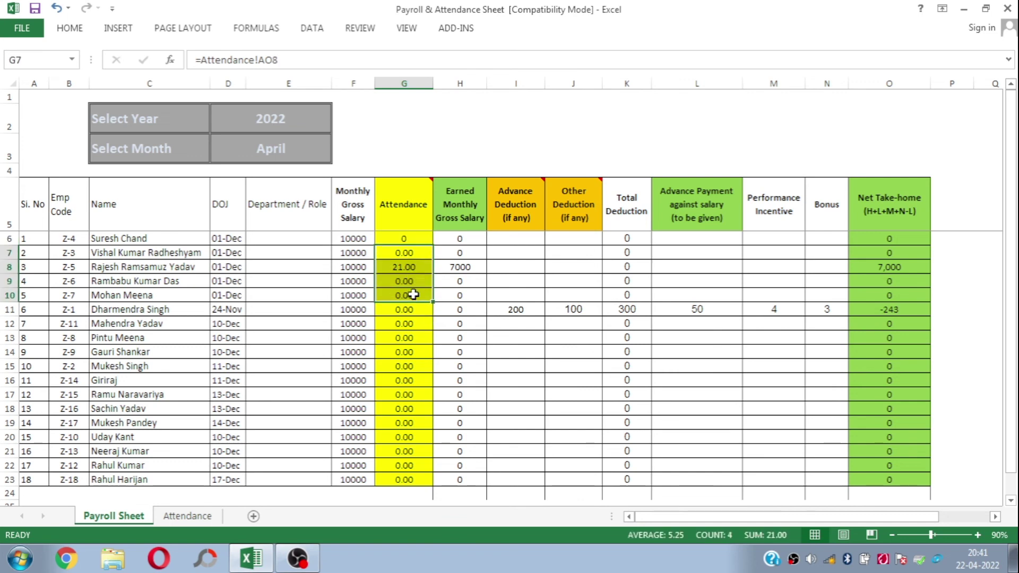
{"action": "left_click", "coordinate": [462, 267]}
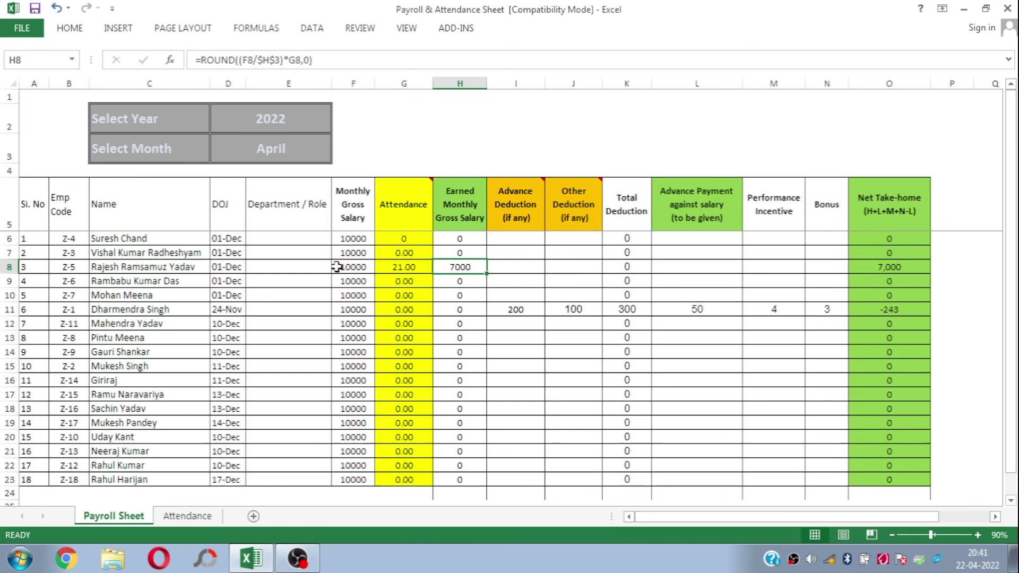
{"action": "left_click", "coordinate": [188, 517]}
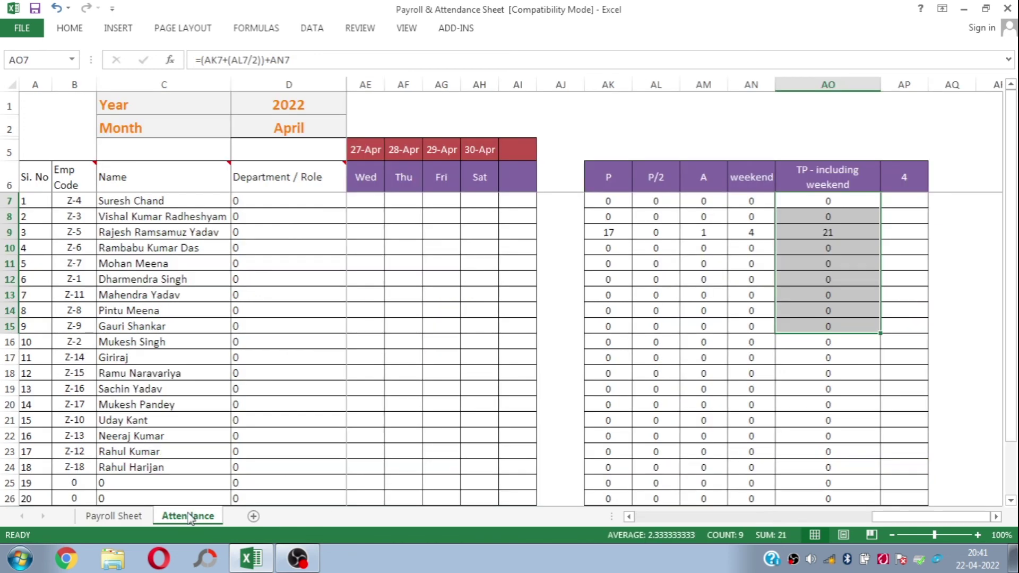